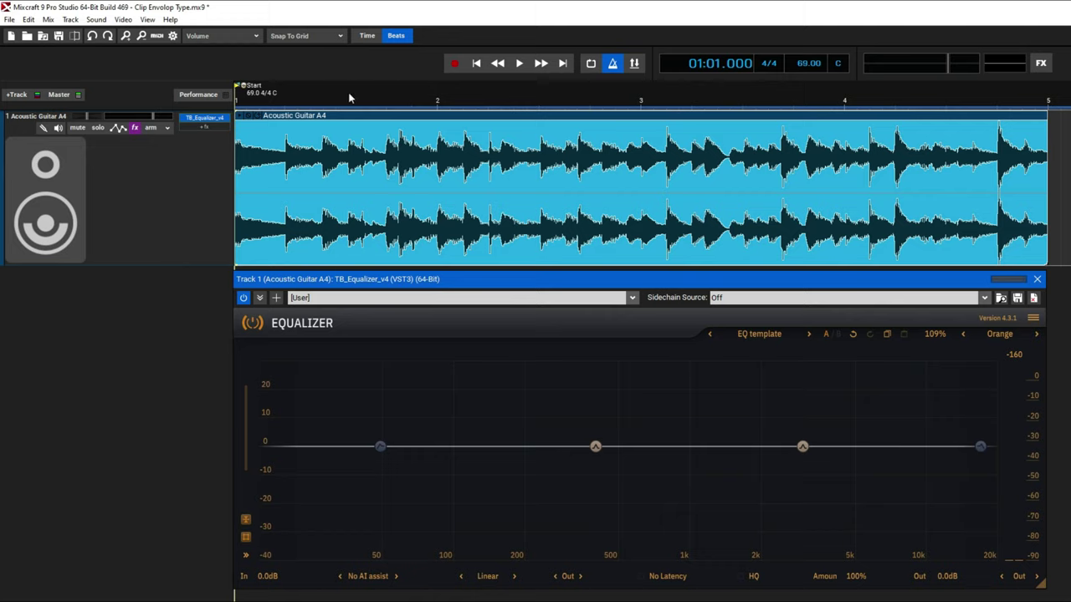
Look through the available clip envelope types and keep Volume selected.
{"action": "left_click", "coordinate": [237, 38]}
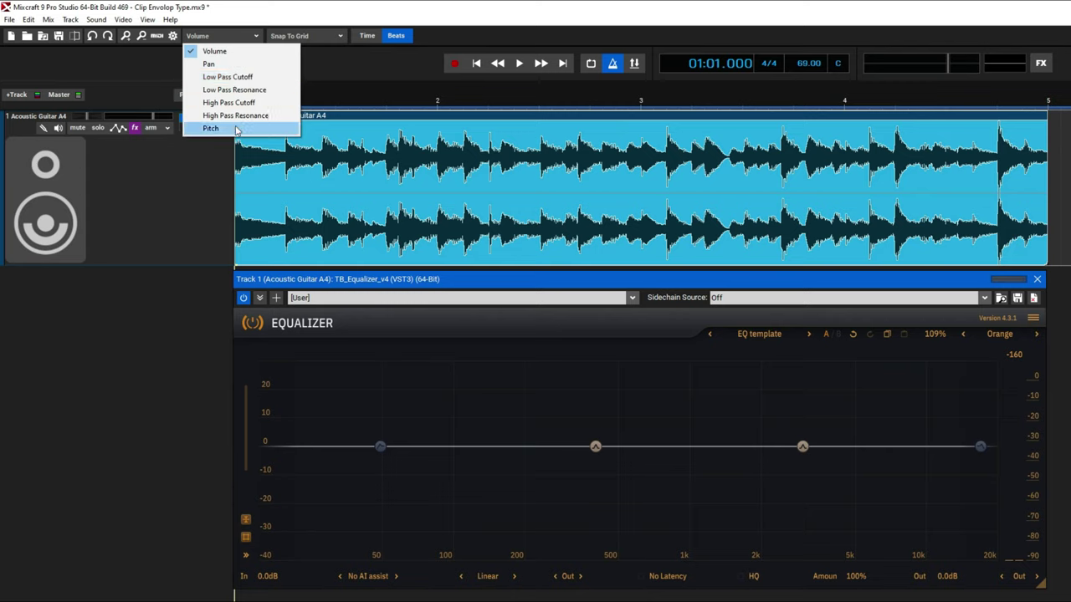
{"action": "left_click", "coordinate": [210, 55]}
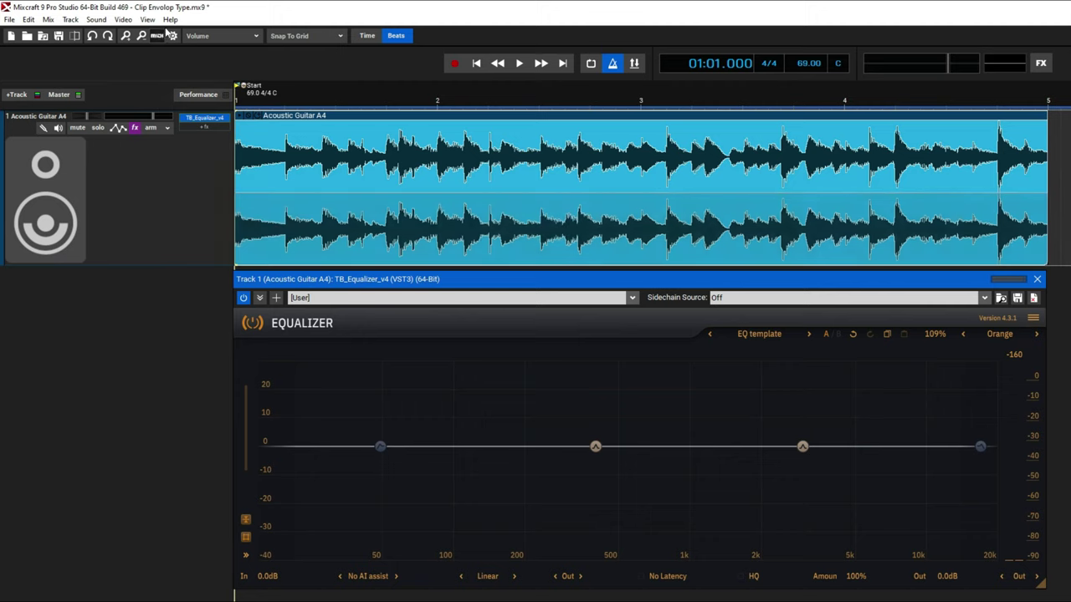
{"action": "left_click", "coordinate": [212, 36]}
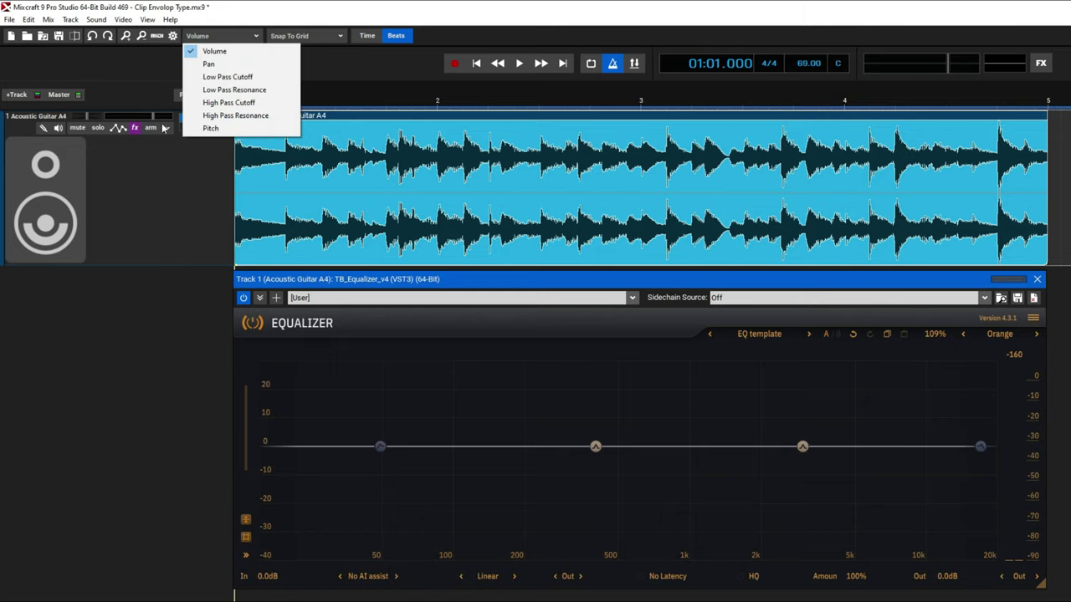
{"action": "left_click", "coordinate": [148, 92]}
Play the acoustic guitar clip with its volume envelope flat at the default level, and return the playhead to the start.
{"action": "mouse_move", "coordinate": [414, 232]}
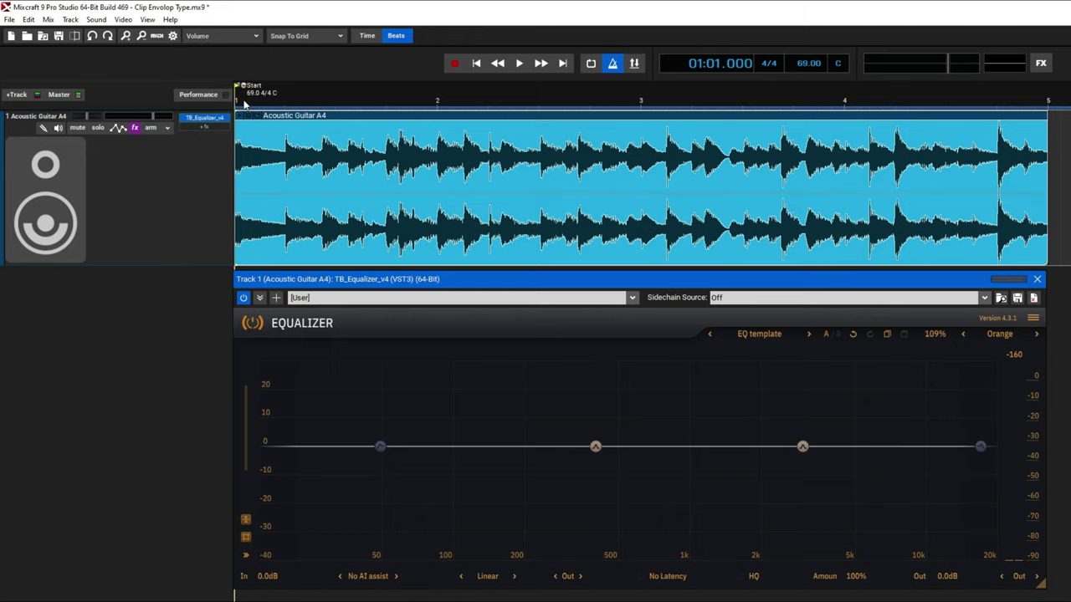
{"action": "mouse_move", "coordinate": [243, 116]}
{"action": "mouse_move", "coordinate": [639, 157]}
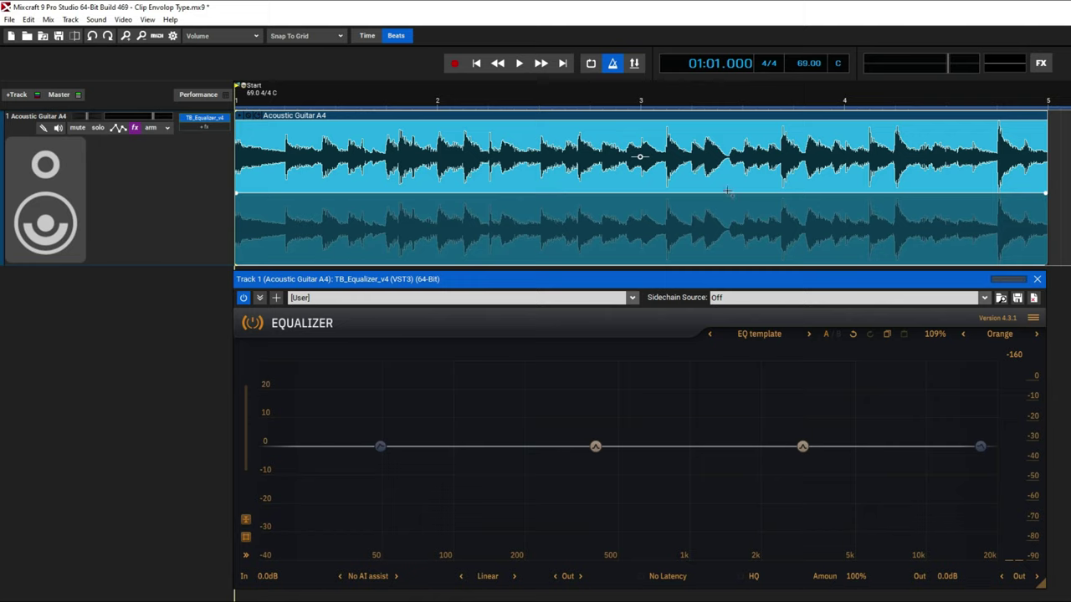
{"action": "mouse_move", "coordinate": [700, 192]}
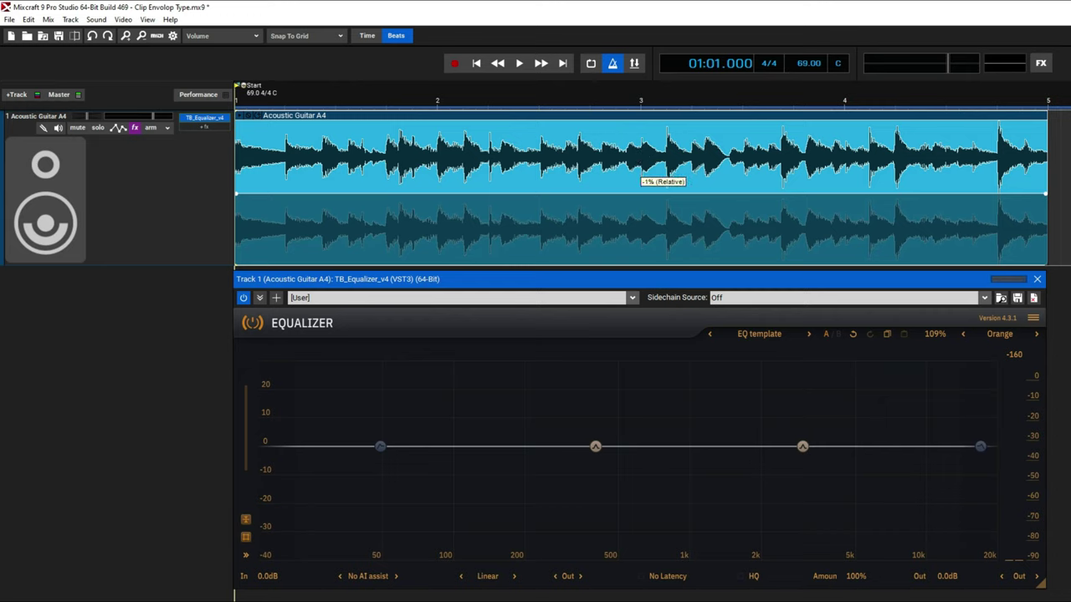
{"action": "left_click_drag", "start_coordinate": [641, 193], "coordinate": [636, 159]}
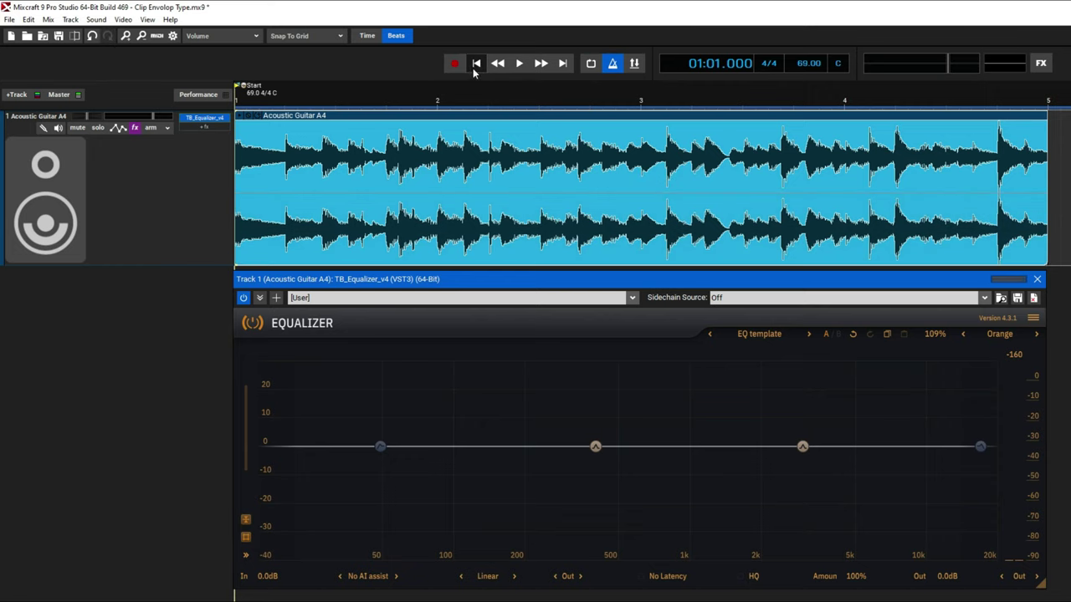
{"action": "key", "text": "space"}
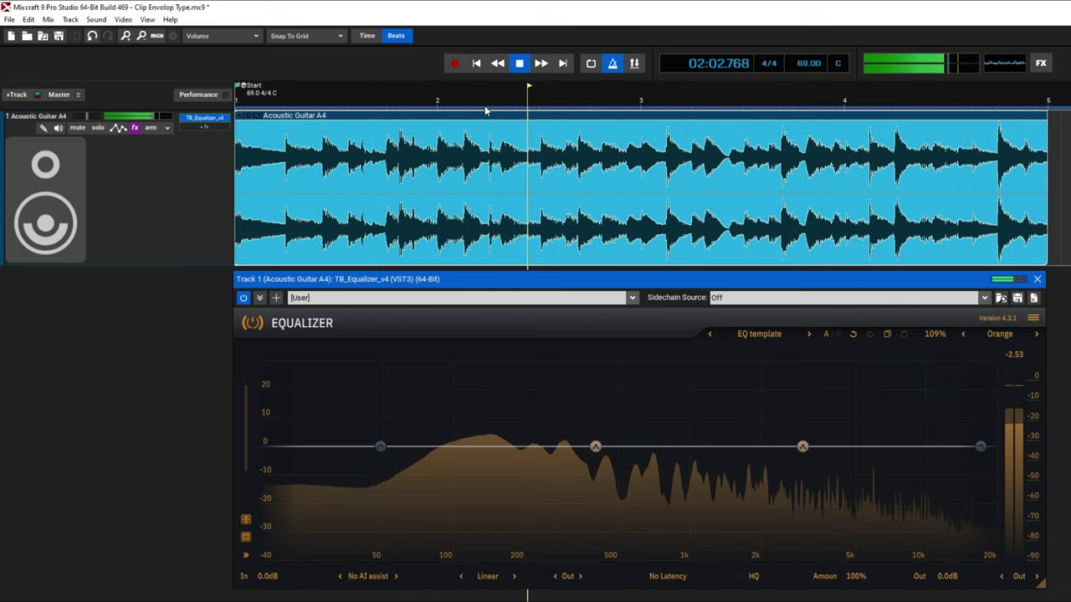
{"action": "left_click", "coordinate": [520, 63]}
{"action": "left_click", "coordinate": [476, 63]}
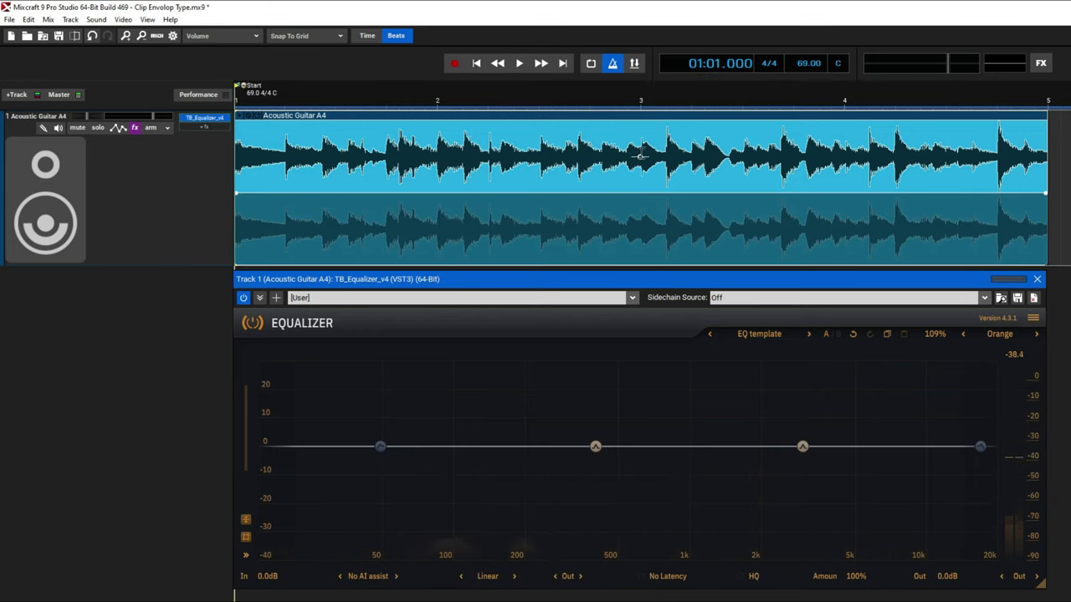
Lower the whole volume envelope well below the clip's midline, play the clip to hear it, and return to the start.
{"action": "left_click_drag", "start_coordinate": [640, 193], "coordinate": [640, 239]}
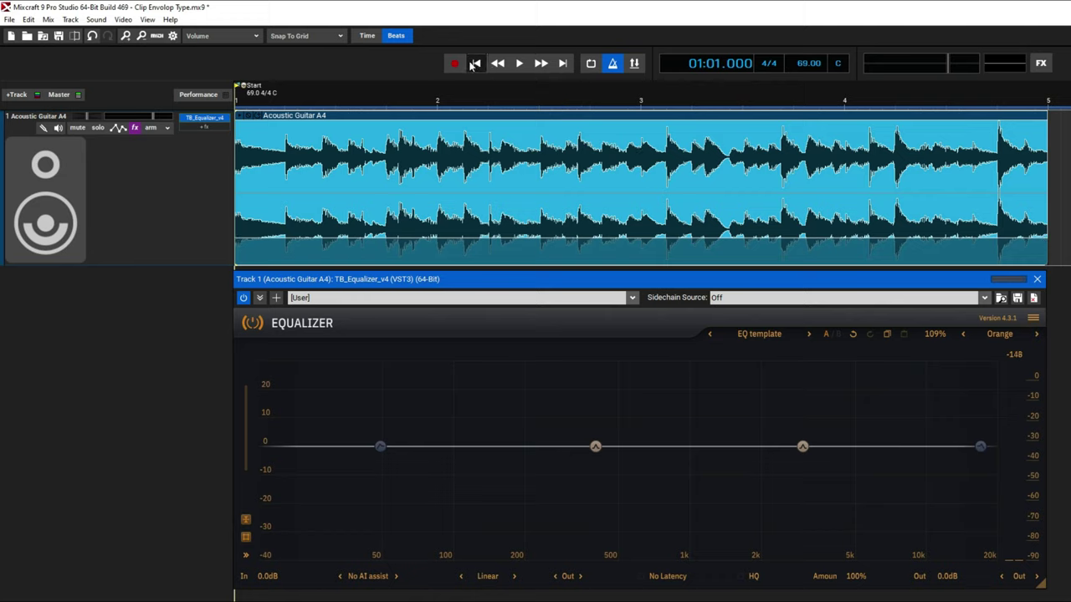
{"action": "left_click", "coordinate": [520, 62]}
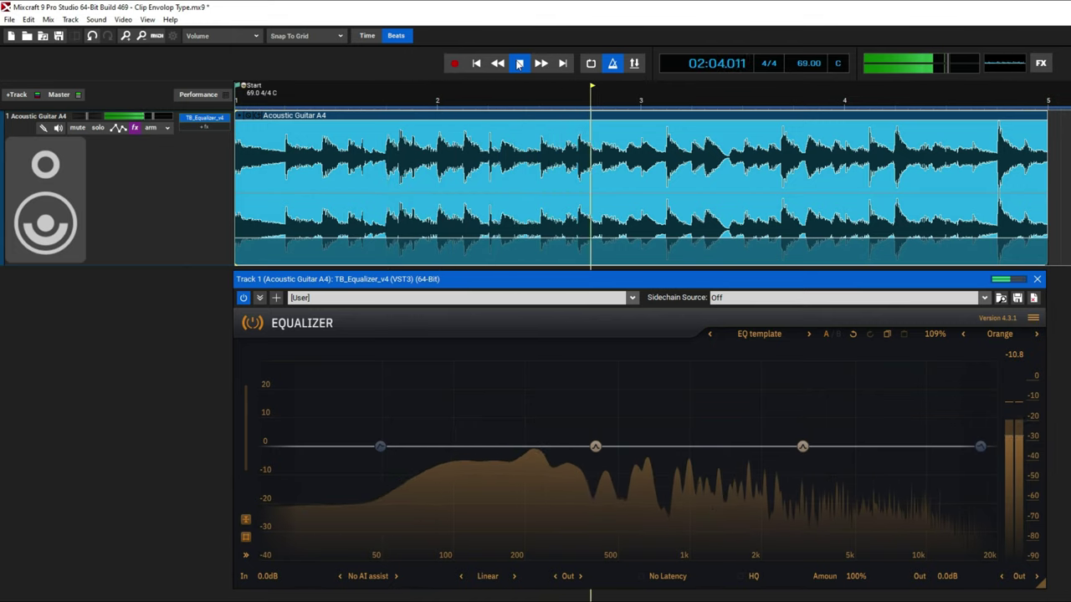
{"action": "left_click", "coordinate": [520, 63]}
{"action": "left_click", "coordinate": [478, 63]}
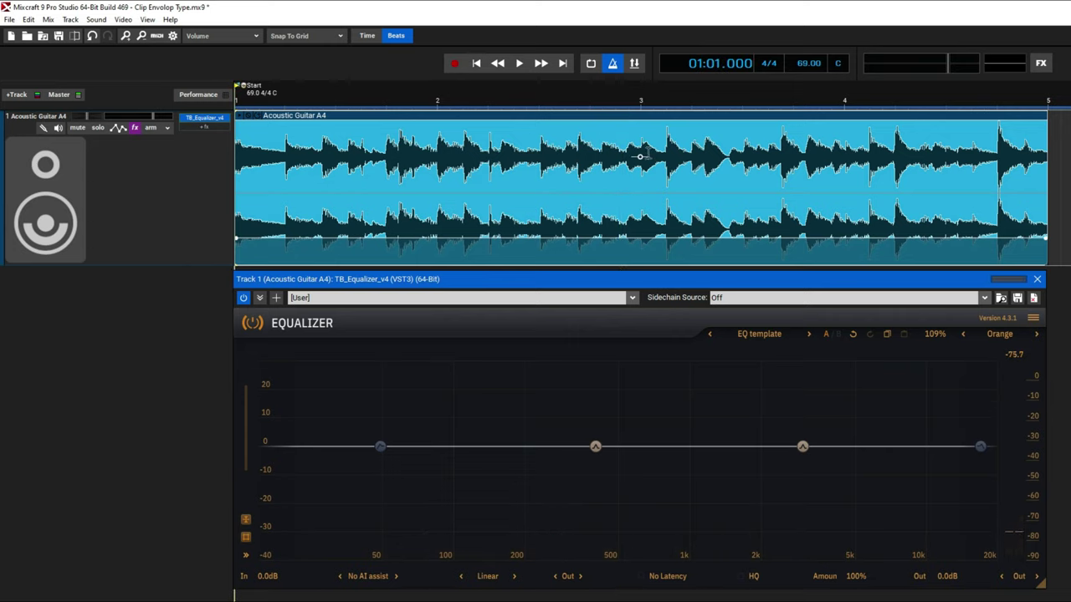
Raise the whole volume envelope above the clip's midline and play the clip from the start to hear it.
{"action": "left_click_drag", "start_coordinate": [639, 156], "coordinate": [639, 83]}
{"action": "left_click", "coordinate": [475, 64]}
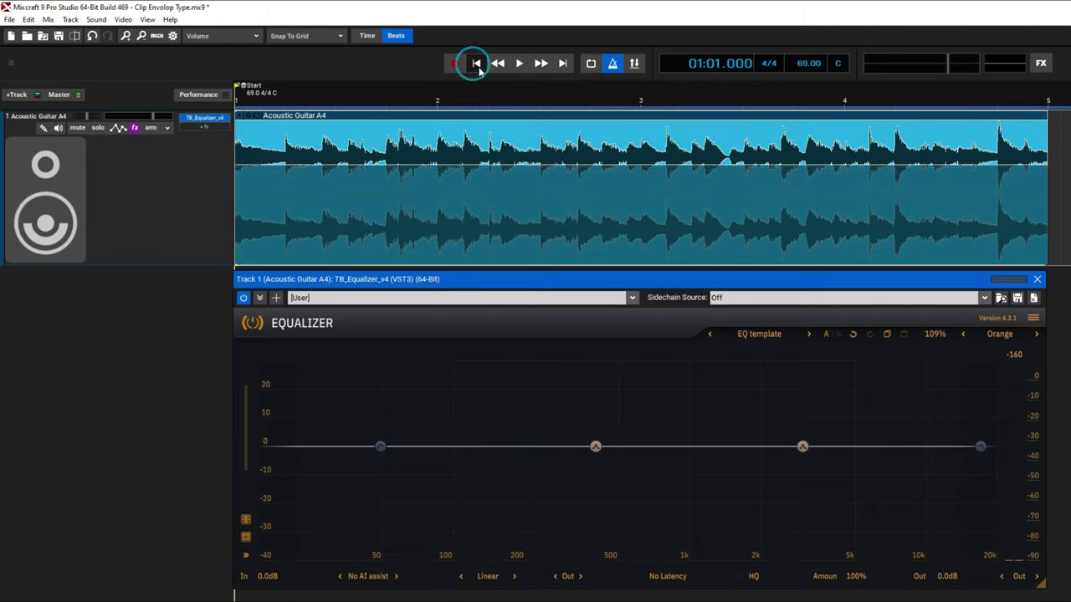
{"action": "key", "text": "space"}
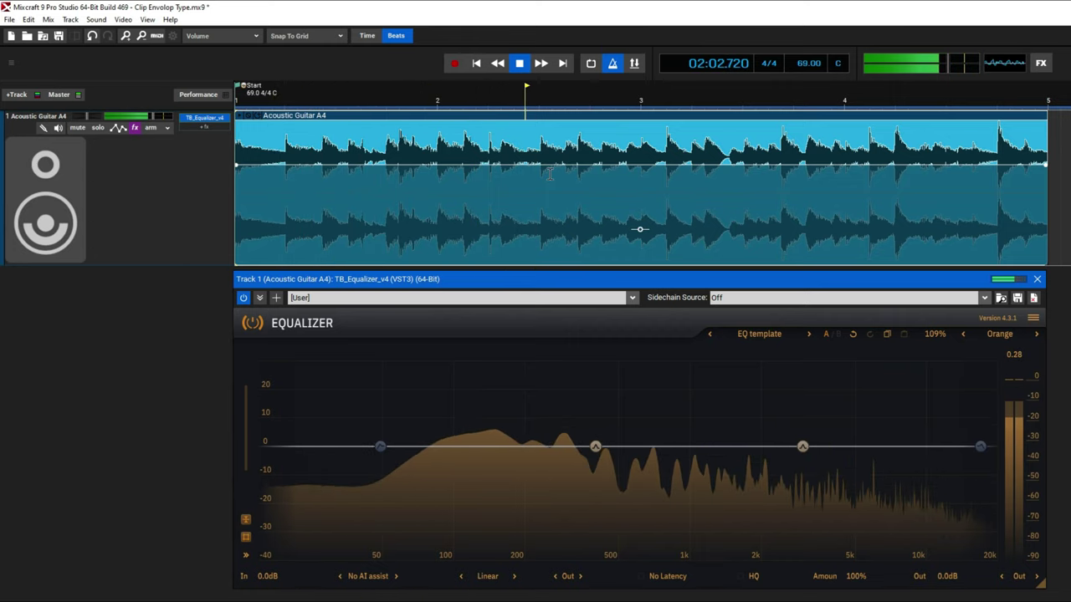
{"action": "key", "text": "space"}
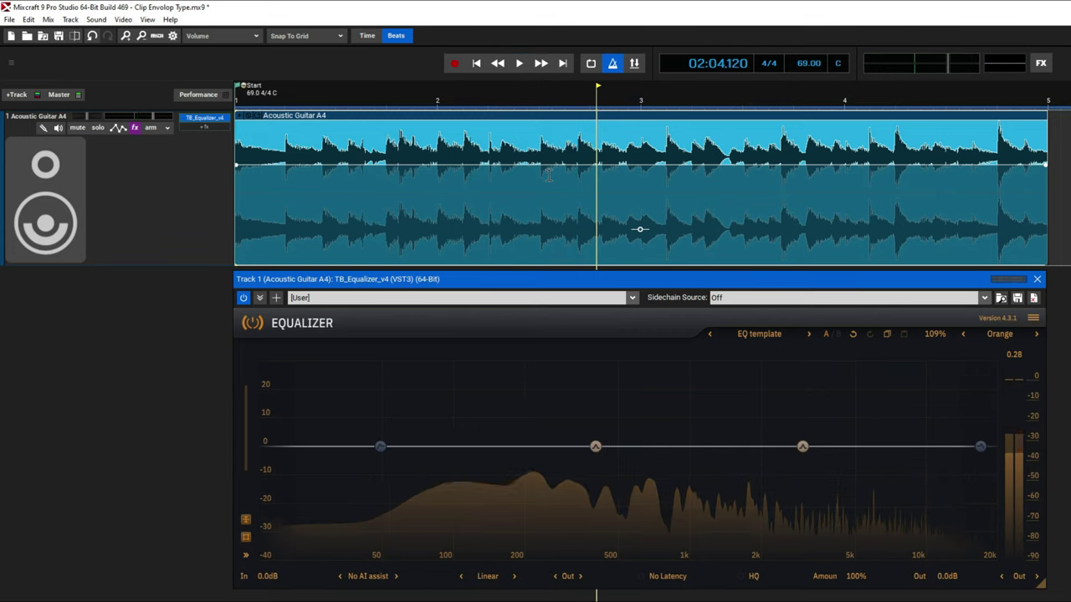
Undo both whole-clip volume envelope changes, back to the flat default level.
{"action": "key", "text": "ctrl+z"}
{"action": "left_click_drag", "start_coordinate": [435, 239], "coordinate": [291, 193]}
{"action": "key", "text": "ctrl+z"}
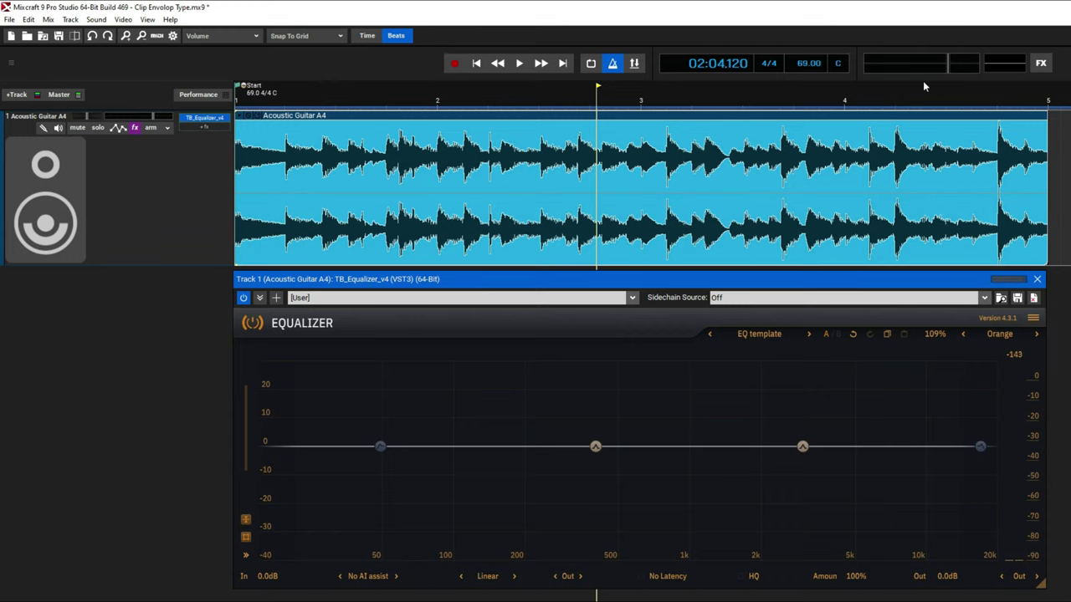
{"action": "key", "text": "ctrl+y"}
{"action": "key", "text": "ctrl+z"}
Raise the volume envelope over the first half of bar 4 and lower it over a short section around the middle of bar 3.
{"action": "left_click_drag", "start_coordinate": [844, 103], "coordinate": [946, 125]}
{"action": "key", "text": "ctrl+y"}
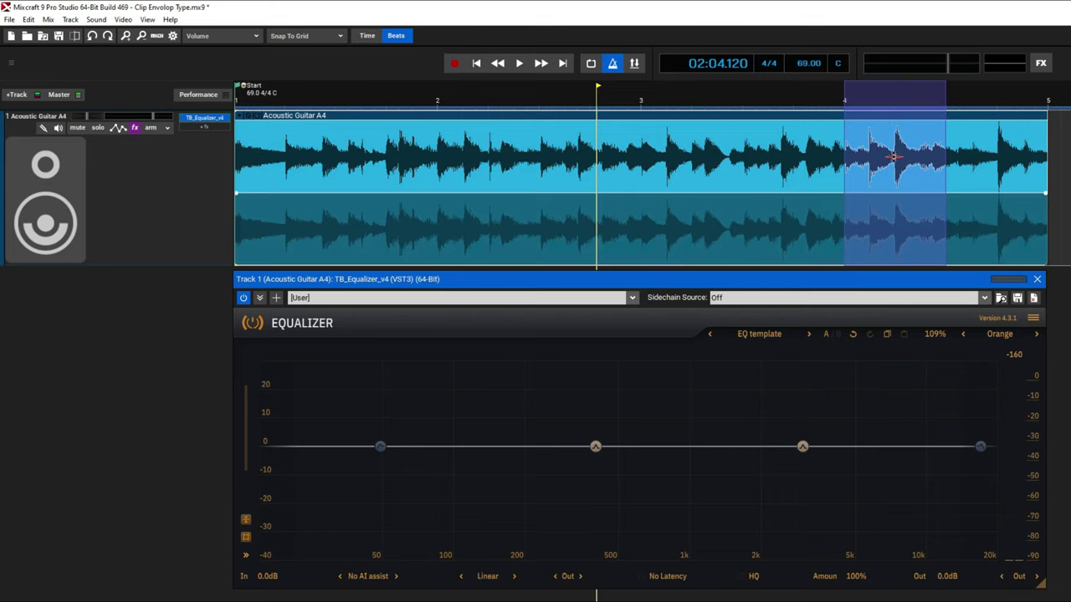
{"action": "left_click_drag", "start_coordinate": [895, 192], "coordinate": [895, 169]}
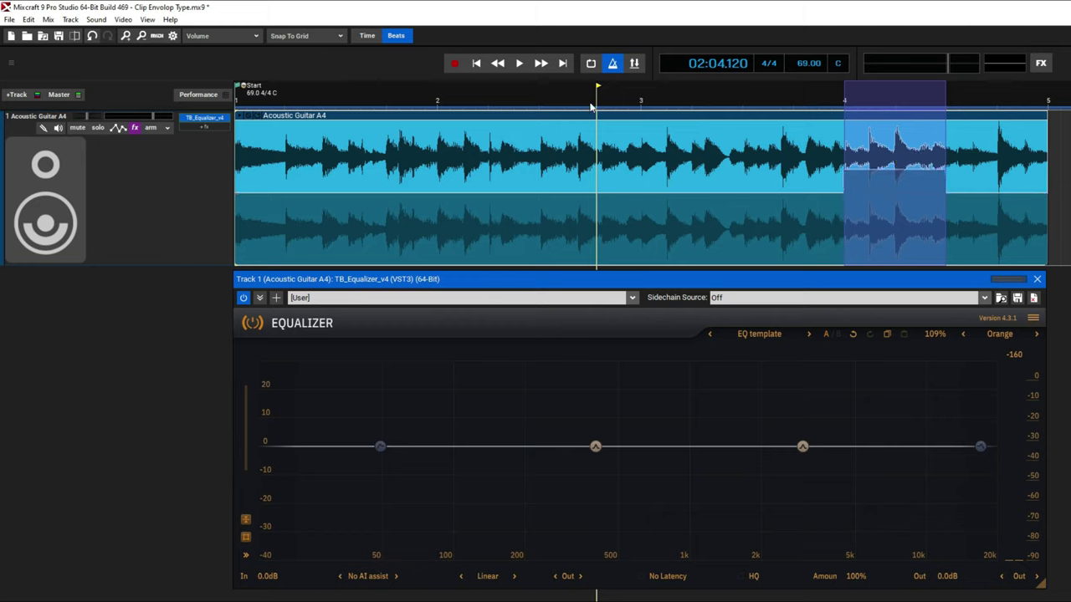
{"action": "left_click_drag", "start_coordinate": [717, 118], "coordinate": [775, 123]}
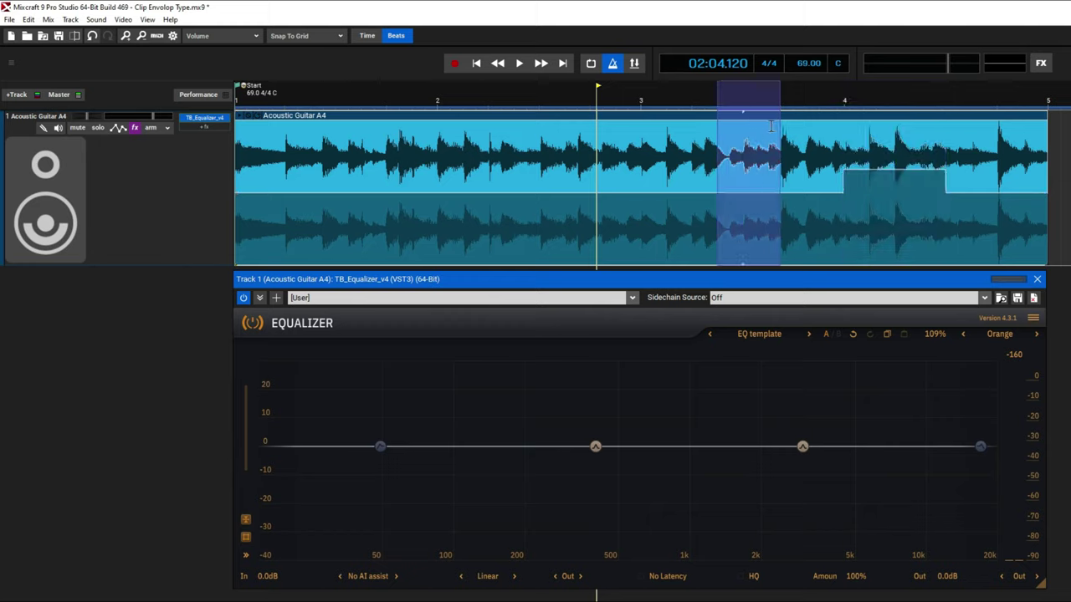
{"action": "left_click_drag", "start_coordinate": [747, 193], "coordinate": [747, 214]}
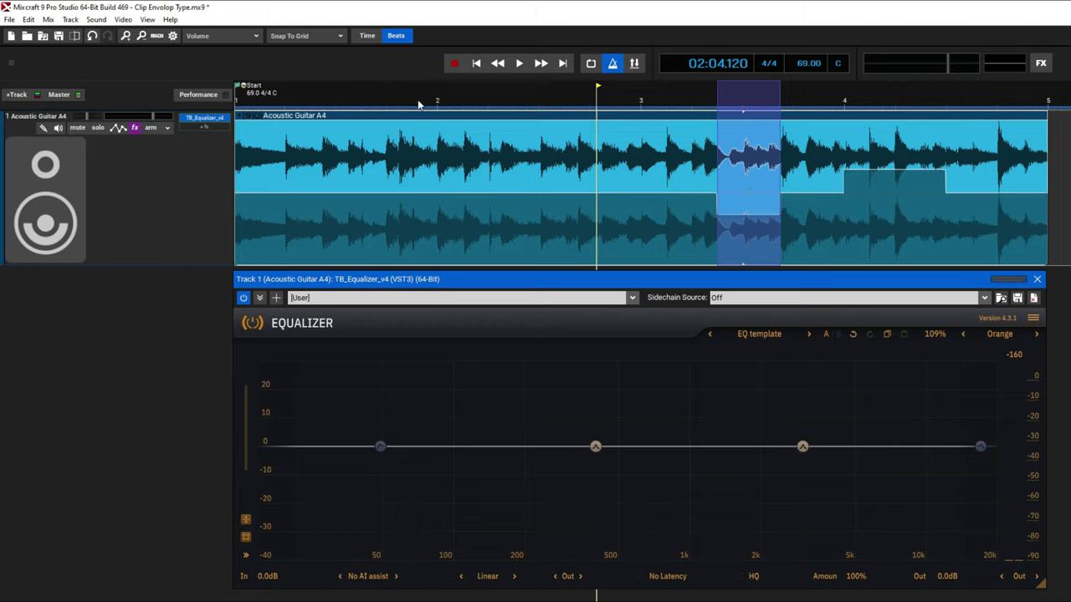
Raise the volume envelope over roughly the first half of bar 2 and slightly lower it over a section starting halfway through bar 1.
{"action": "left_click_drag", "start_coordinate": [437, 104], "coordinate": [525, 133]}
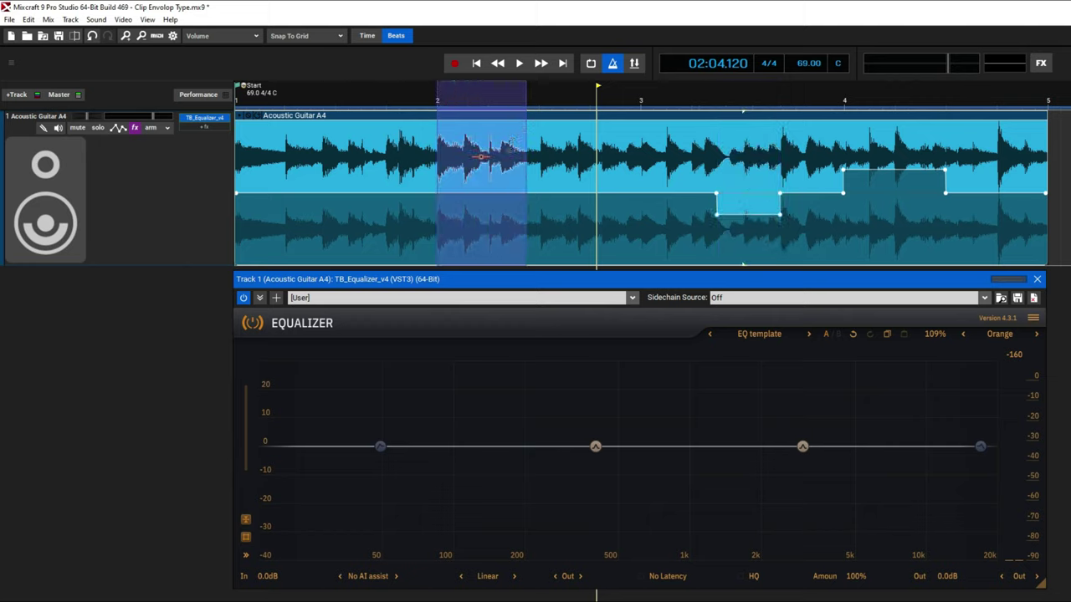
{"action": "left_click_drag", "start_coordinate": [483, 193], "coordinate": [483, 168]}
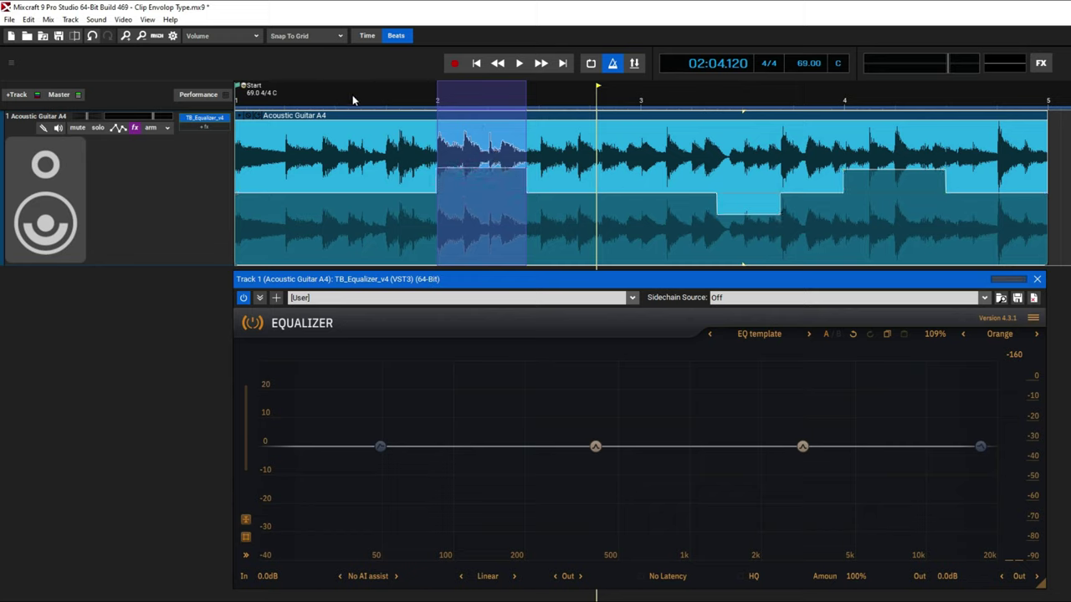
{"action": "left_click_drag", "start_coordinate": [338, 100], "coordinate": [408, 123]}
{"action": "left_click_drag", "start_coordinate": [371, 156], "coordinate": [373, 170]}
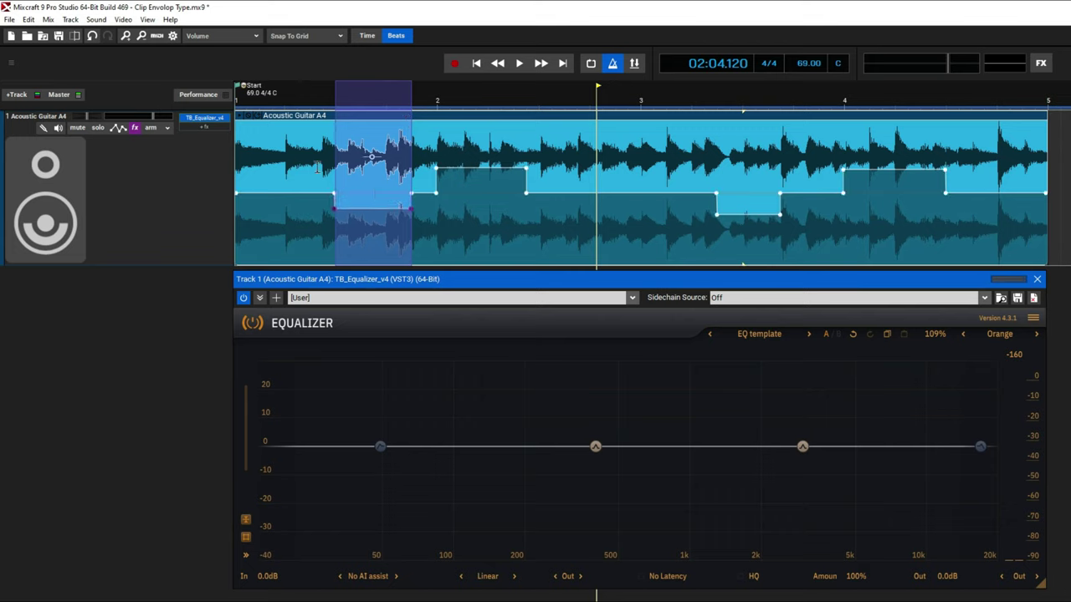
Play the clip from 01:02.000 to hear the section volume changes, and return the playhead to the start.
{"action": "left_click", "coordinate": [283, 92]}
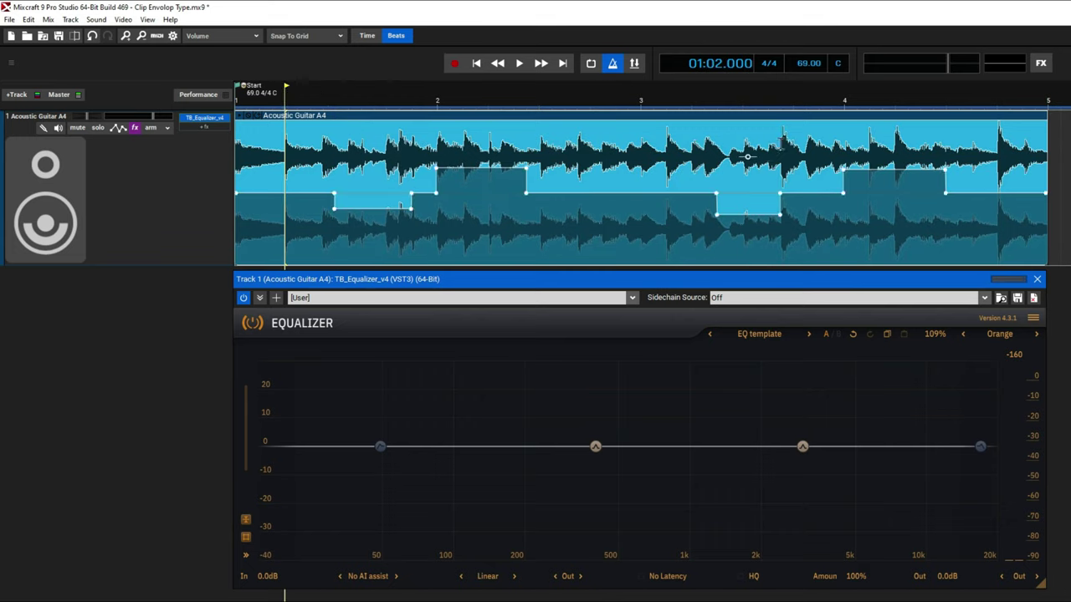
{"action": "key", "text": "space"}
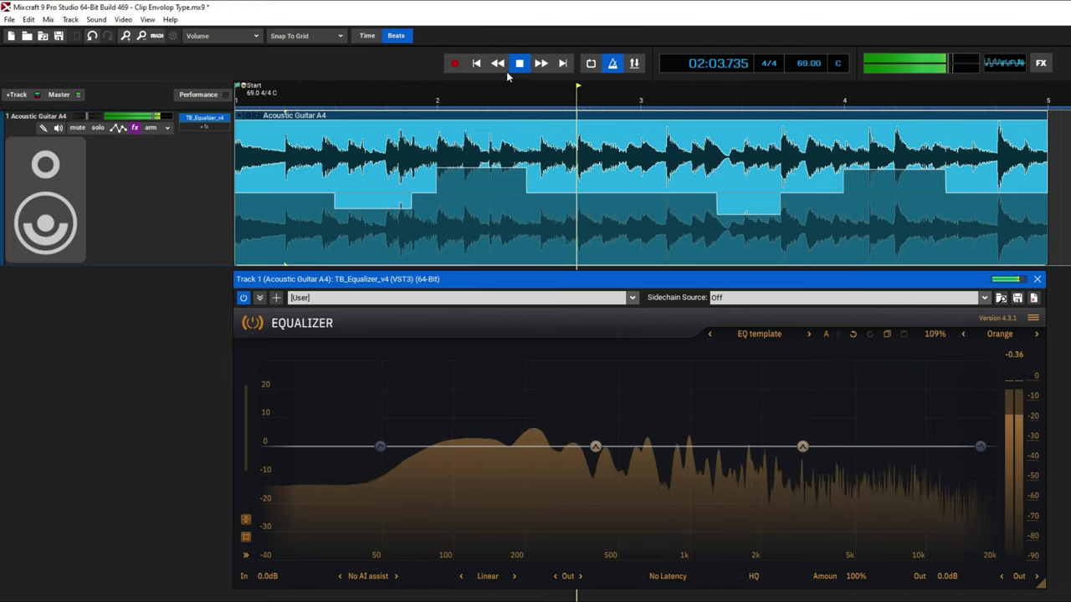
{"action": "left_click", "coordinate": [519, 62]}
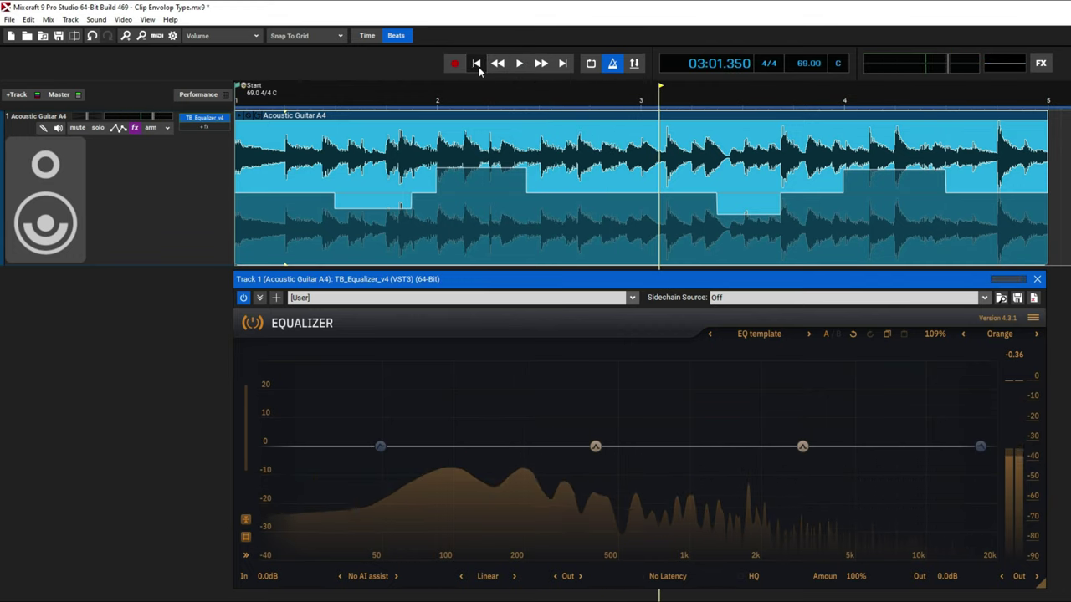
{"action": "left_click", "coordinate": [479, 64]}
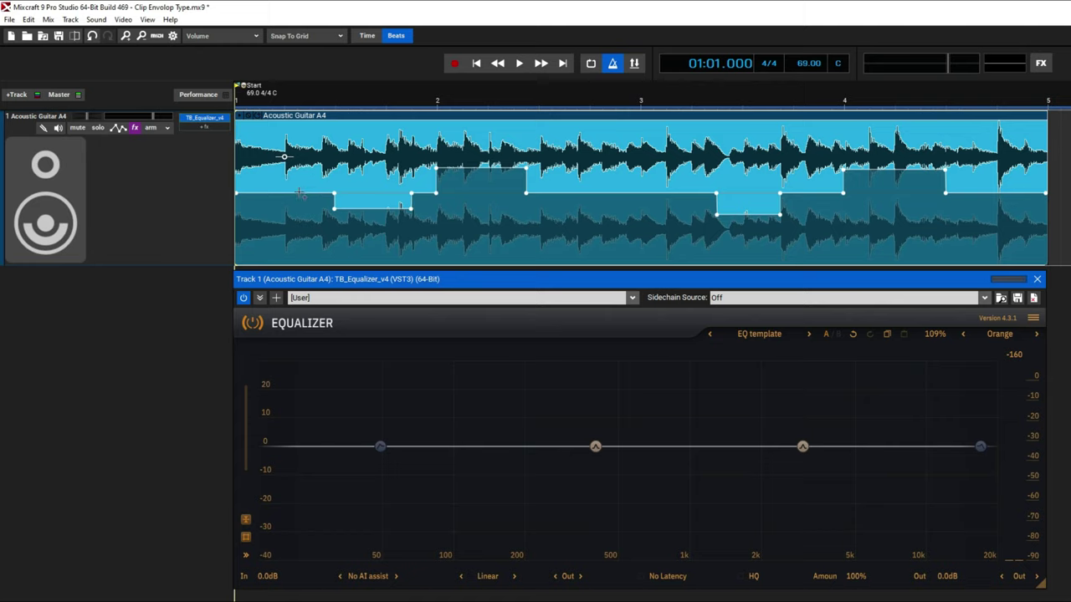
Create a fade-in at the clip's start by lowering the first envelope point, bow its curve downward, and play it from the start.
{"action": "left_click_drag", "start_coordinate": [240, 194], "coordinate": [236, 241]}
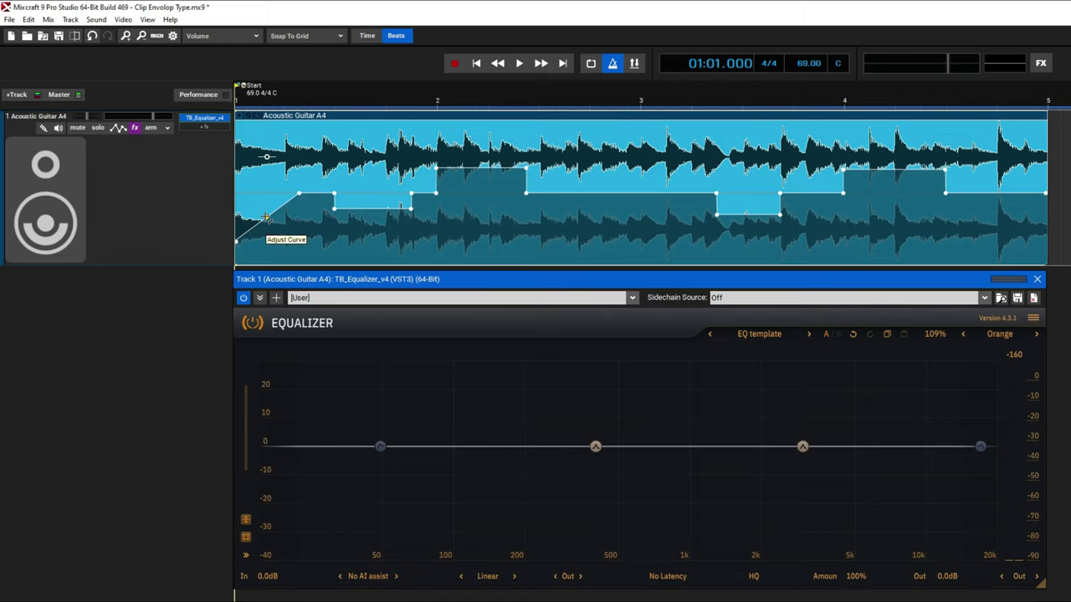
{"action": "left_click_drag", "start_coordinate": [265, 218], "coordinate": [256, 201]}
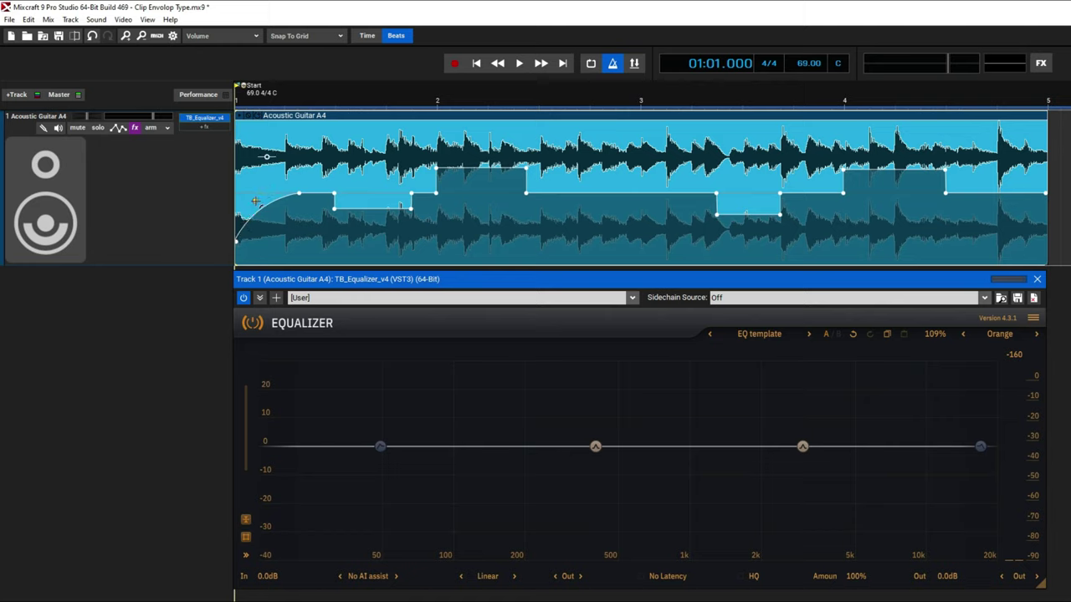
{"action": "left_click_drag", "start_coordinate": [255, 200], "coordinate": [278, 232]}
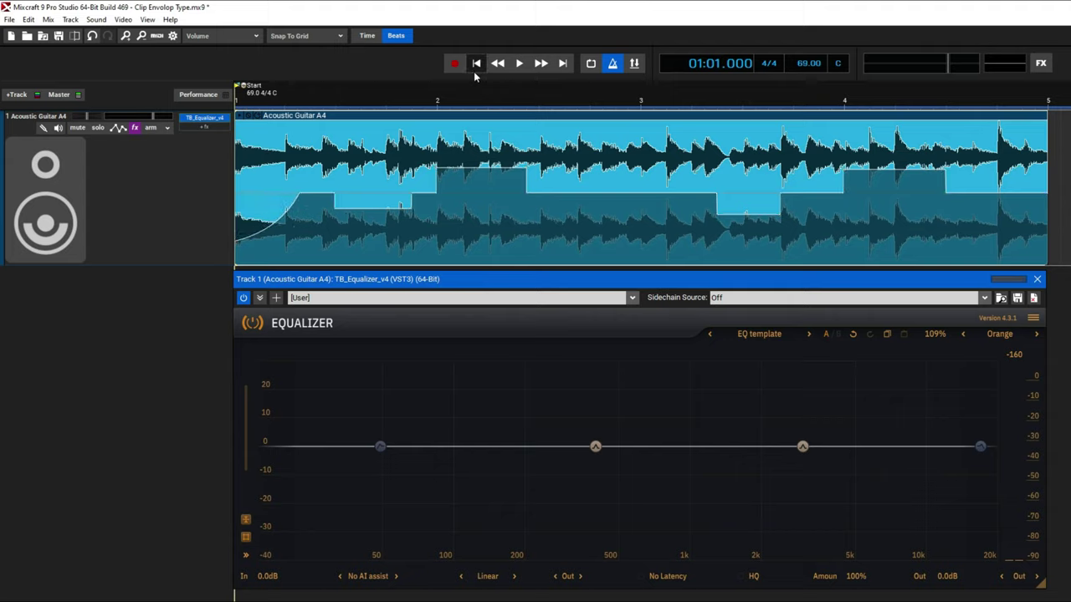
{"action": "key", "text": "space"}
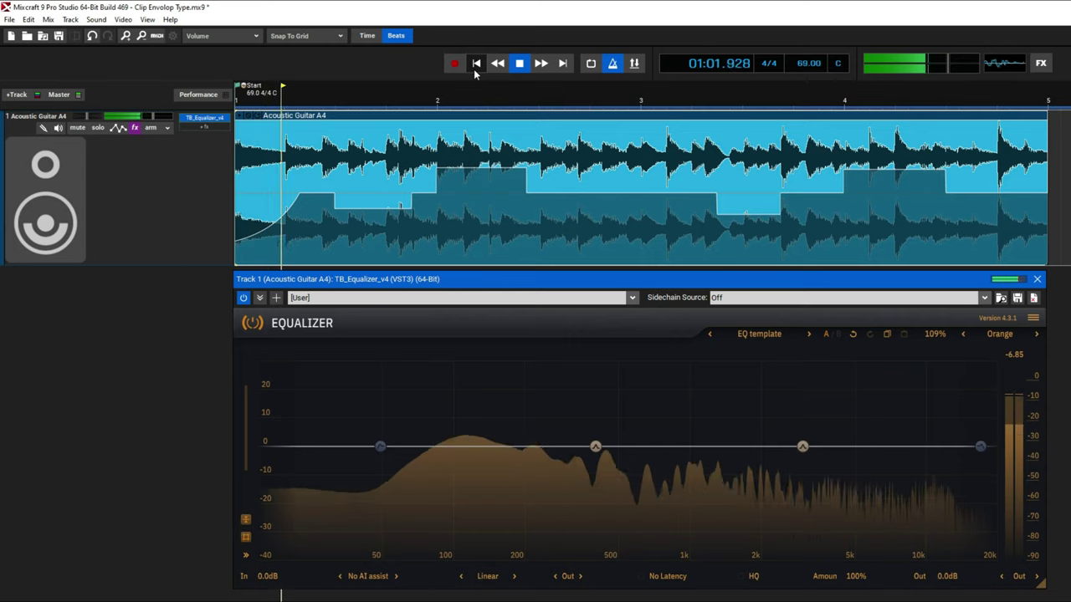
{"action": "left_click", "coordinate": [520, 64]}
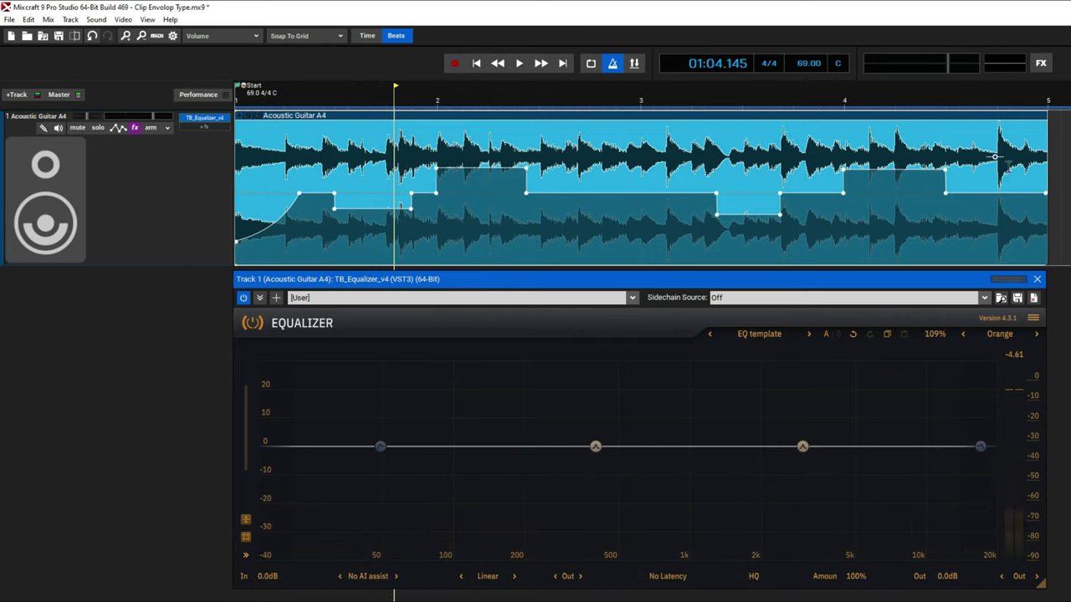
Add a volume envelope point at 04:03.250 and lower the end point, curving the line between them downward as a fade-out.
{"action": "left_click", "coordinate": [962, 94]}
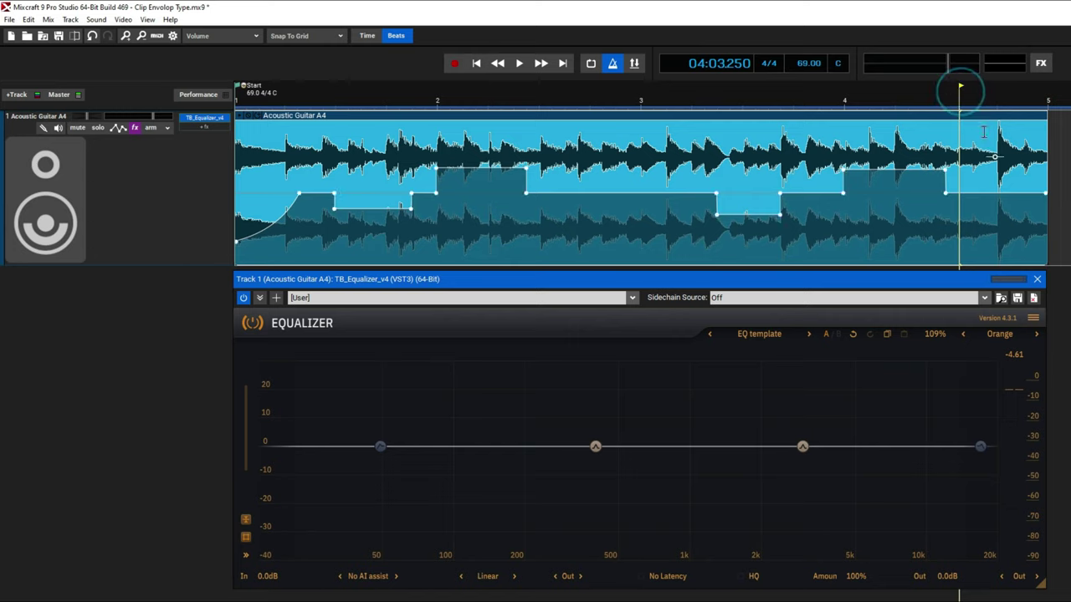
{"action": "left_click", "coordinate": [959, 193]}
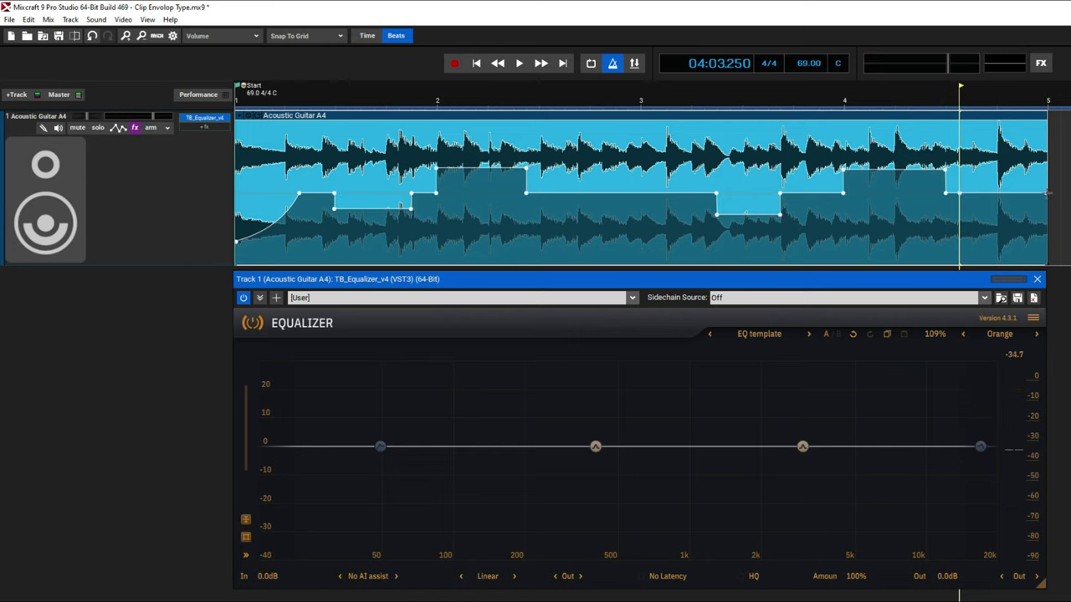
{"action": "left_click_drag", "start_coordinate": [1045, 193], "coordinate": [999, 228]}
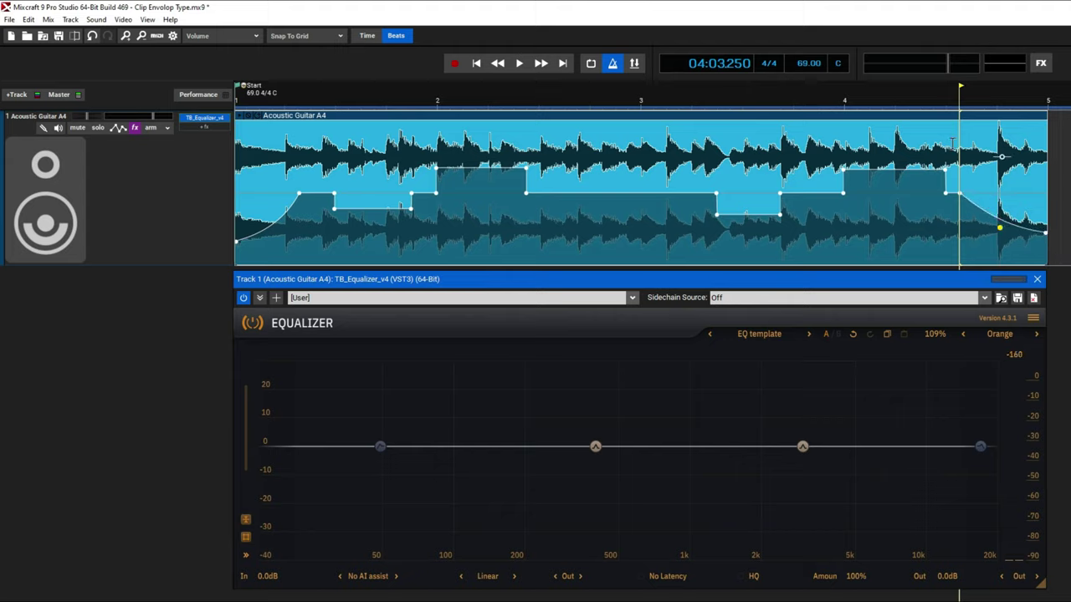
Play the clip's end from shortly before the fade-out, stop playback, and return the playhead to the start.
{"action": "left_click", "coordinate": [920, 97]}
{"action": "key", "text": "space"}
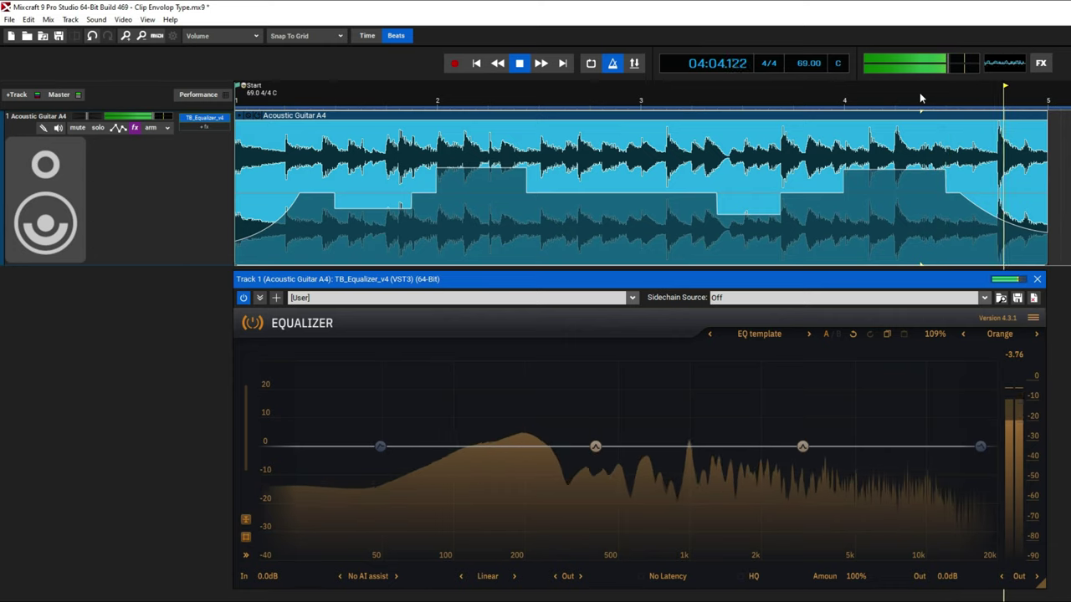
{"action": "key", "text": "space"}
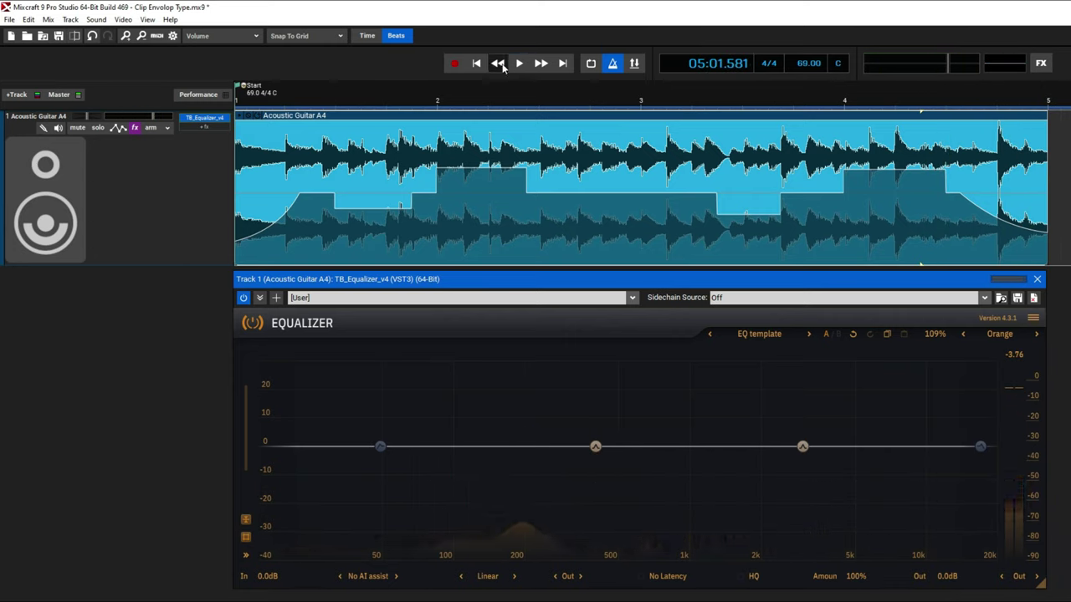
{"action": "left_click", "coordinate": [476, 62]}
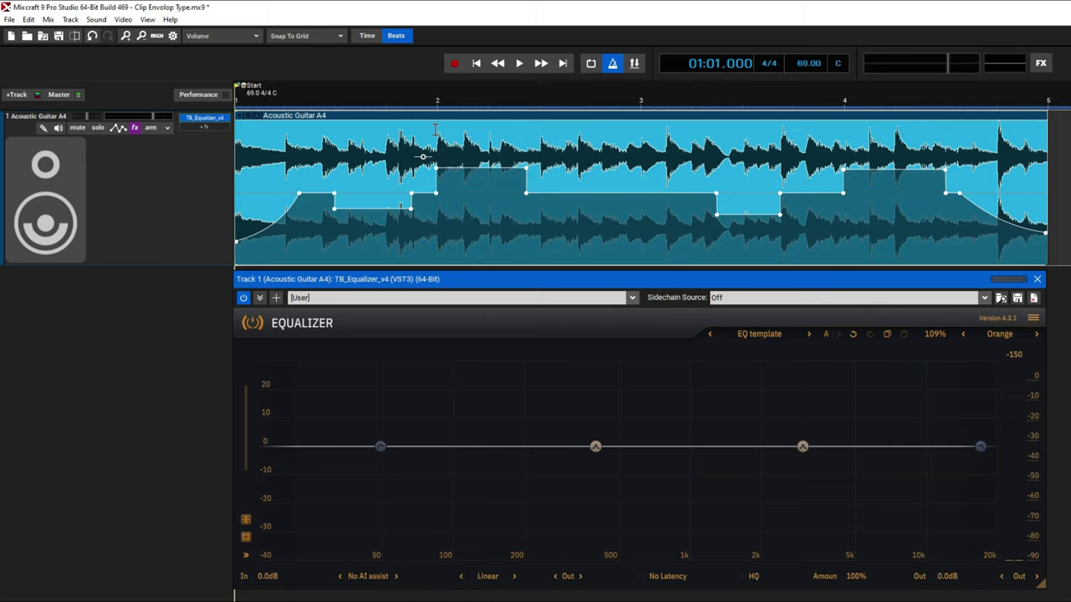
Undo the volume envelope edits on the acoustic guitar clip and switch the clip envelope type to Pan.
{"action": "key", "text": "ctrl+z"}
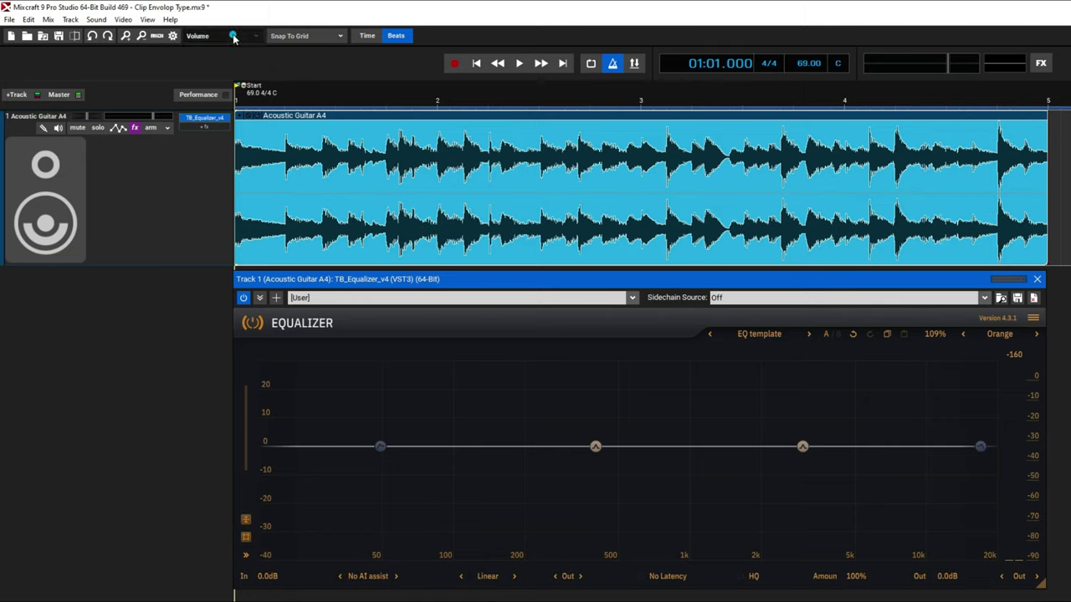
{"action": "left_click", "coordinate": [201, 36]}
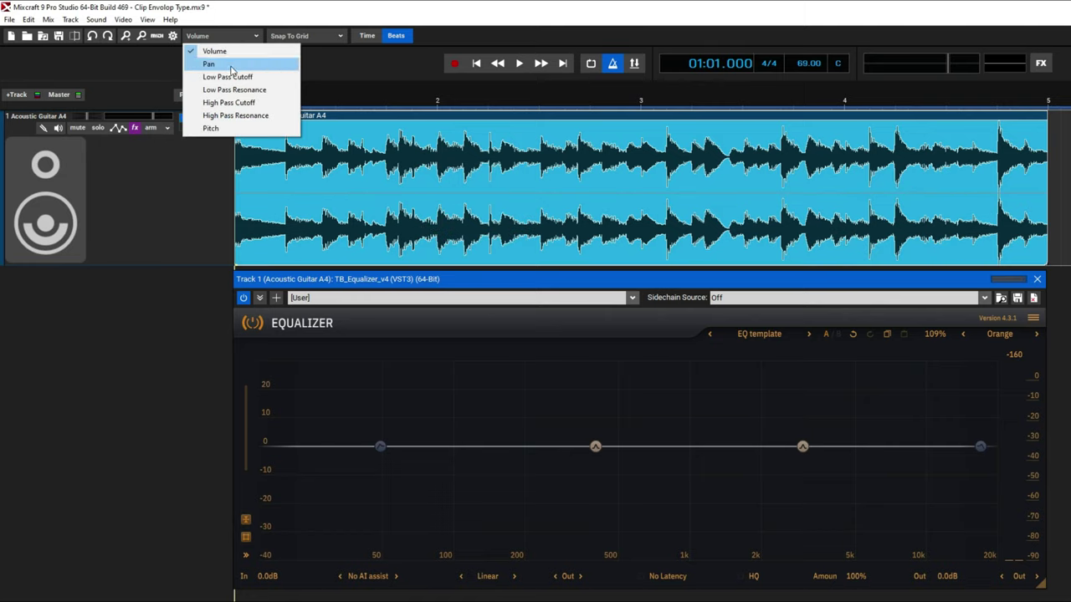
{"action": "left_click", "coordinate": [209, 64]}
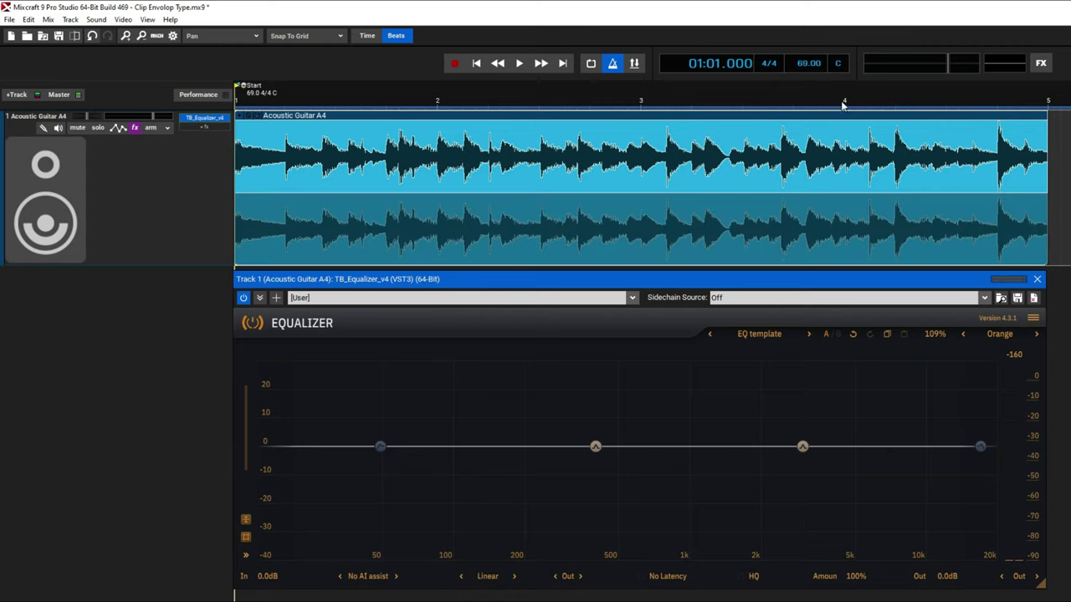
Pan bar 3 to the left, and pan roughly the first half of bar 4 and the middle of bar 1 to the right.
{"action": "left_click_drag", "start_coordinate": [640, 103], "coordinate": [844, 107]}
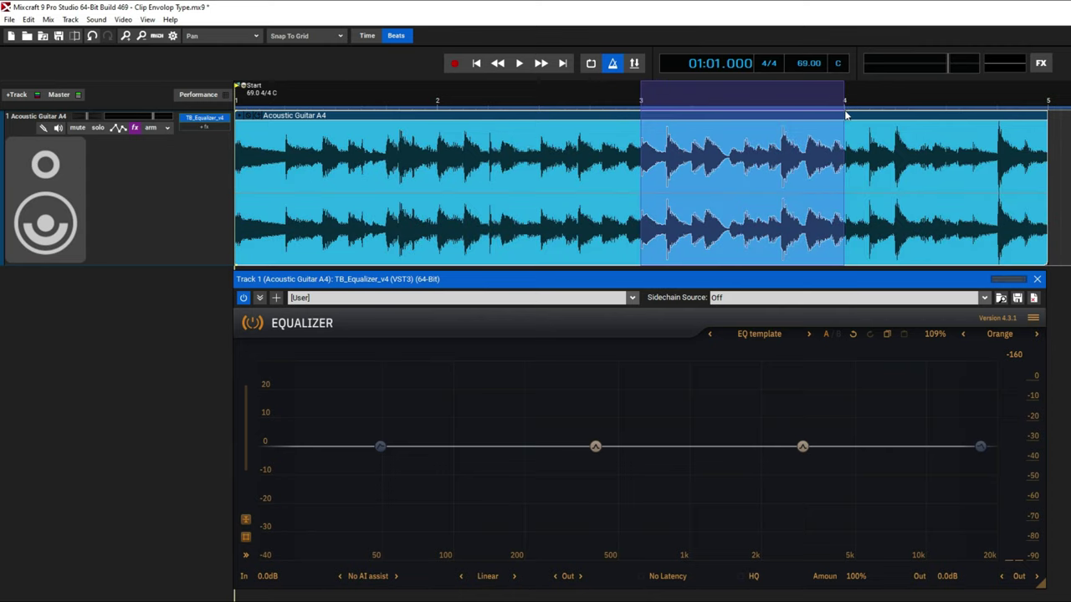
{"action": "left_click_drag", "start_coordinate": [742, 155], "coordinate": [743, 204]}
{"action": "left_click_drag", "start_coordinate": [855, 101], "coordinate": [929, 144]}
{"action": "left_click_drag", "start_coordinate": [279, 106], "coordinate": [399, 109]}
{"action": "mouse_move", "coordinate": [333, 156]}
{"action": "left_mouse_down"}
{"action": "mouse_move", "coordinate": [335, 169]}
{"action": "mouse_move", "coordinate": [336, 151]}
{"action": "left_mouse_up"}
Add pan envelope points at 02:02.500, 02:01.250 and 02:03.750, pulling the 02:01.250 point far left and the 02:03.750 point to 87% right.
{"action": "left_click", "coordinate": [417, 93]}
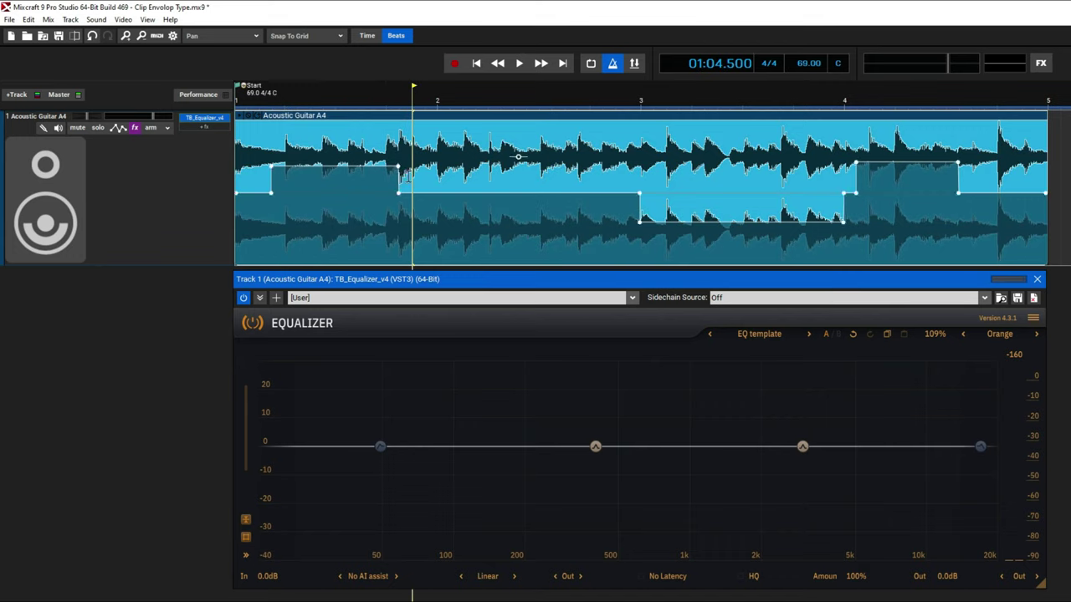
{"action": "left_click", "coordinate": [513, 103]}
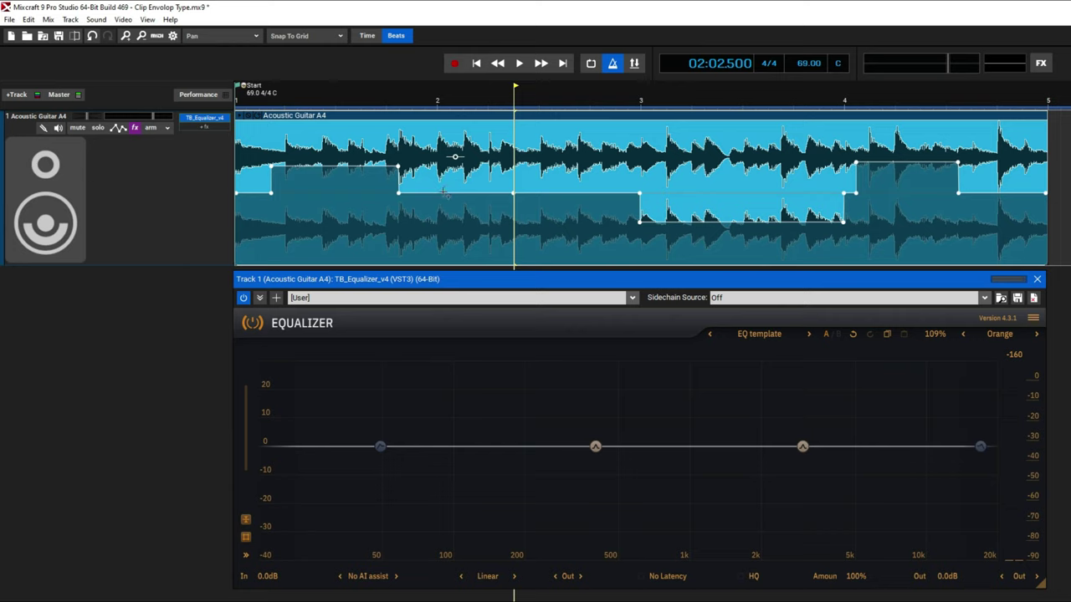
{"action": "left_click", "coordinate": [453, 101]}
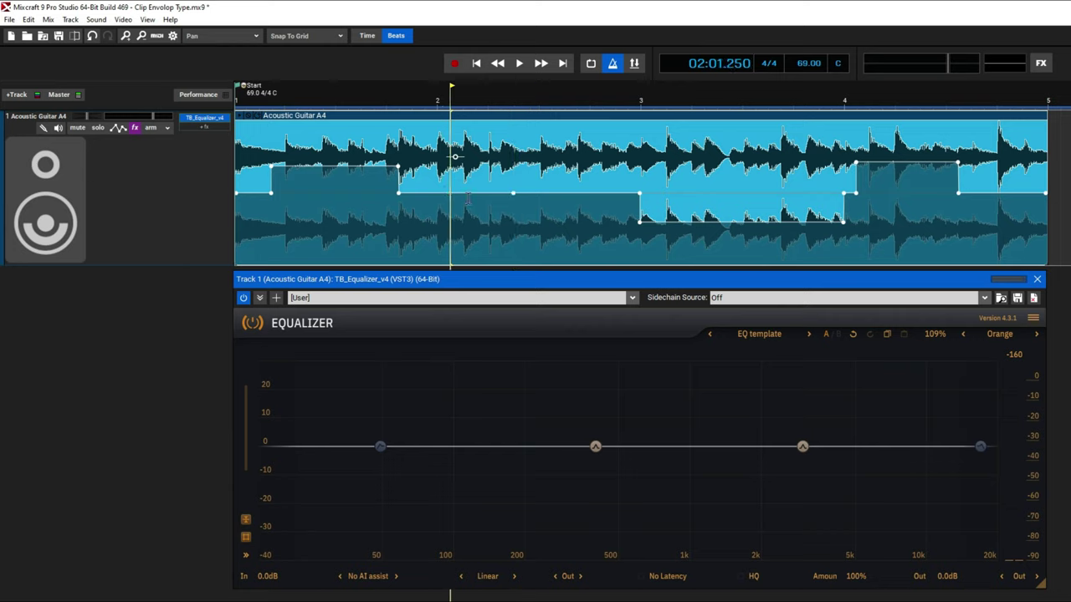
{"action": "left_click_drag", "start_coordinate": [451, 194], "coordinate": [451, 255]}
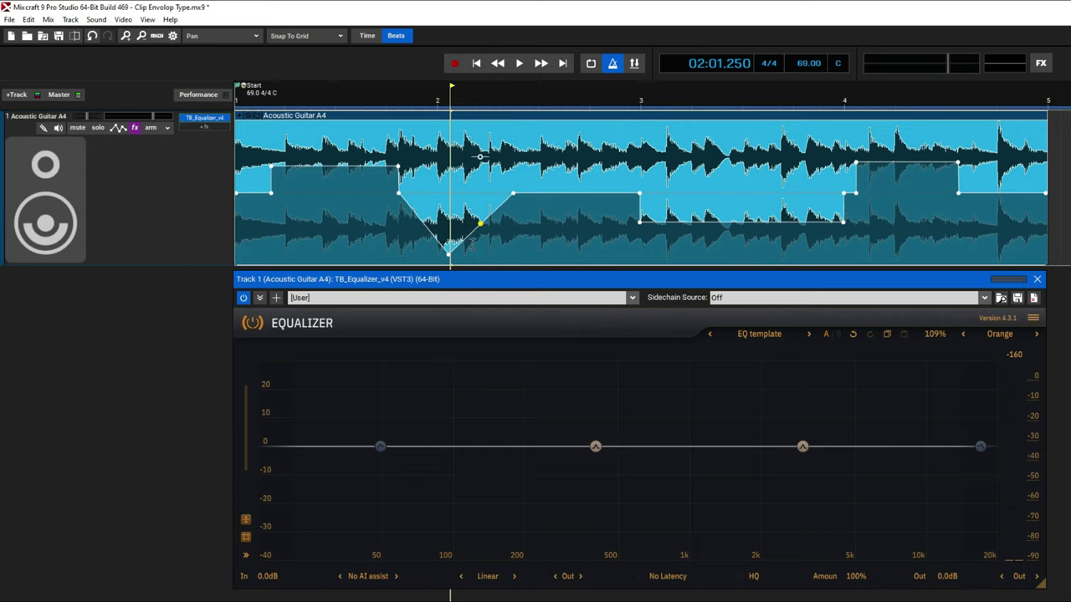
{"action": "left_click", "coordinate": [576, 101]}
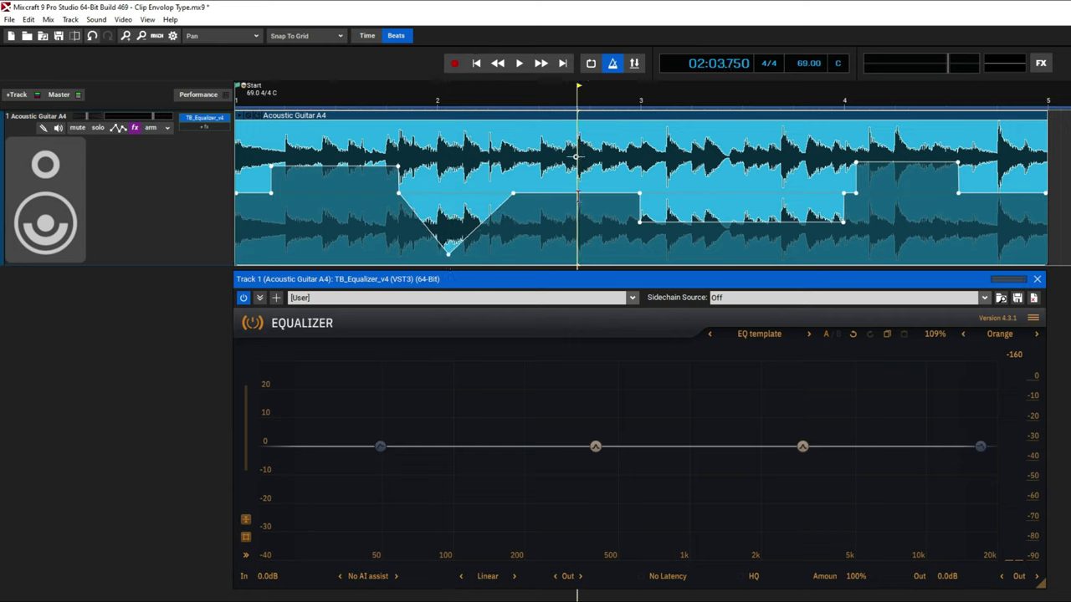
{"action": "left_click_drag", "start_coordinate": [577, 194], "coordinate": [577, 133]}
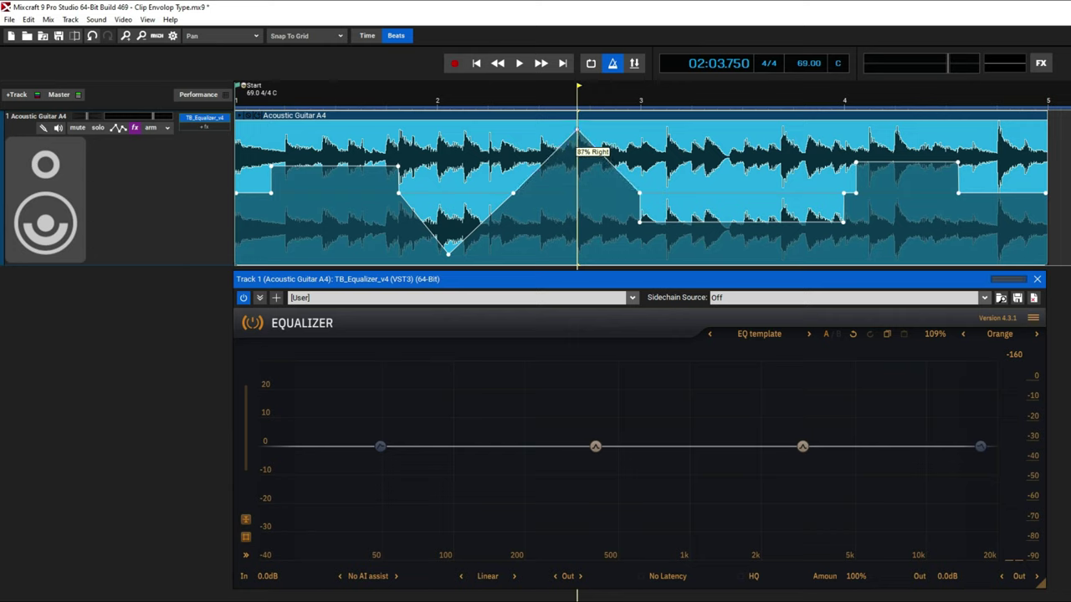
Play the clip from the start to hear the pan changes, then stop and return the playhead to the start.
{"action": "left_click", "coordinate": [402, 105]}
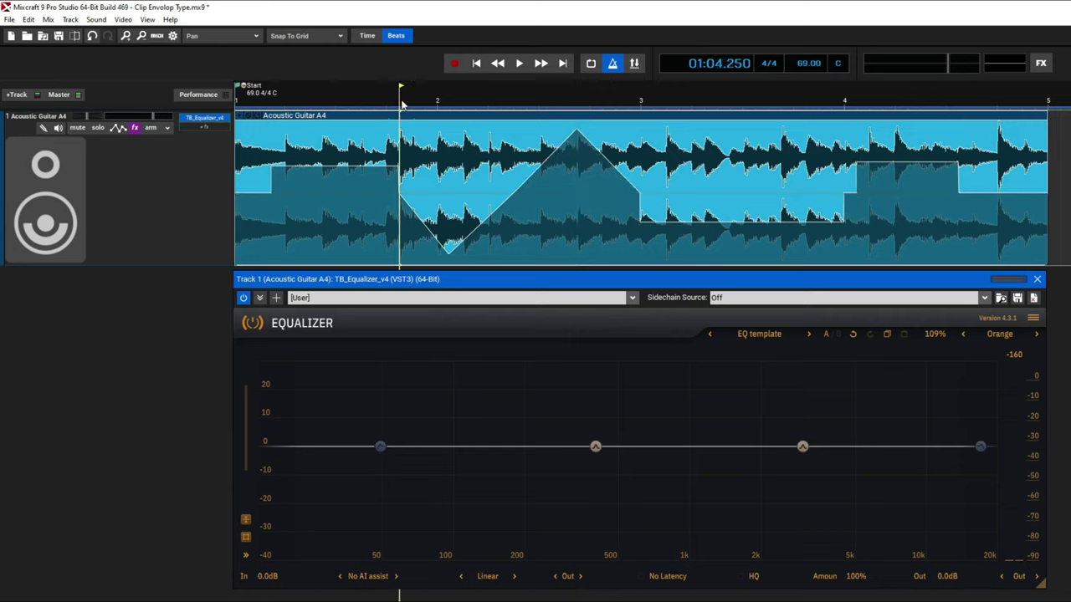
{"action": "left_click", "coordinate": [477, 64]}
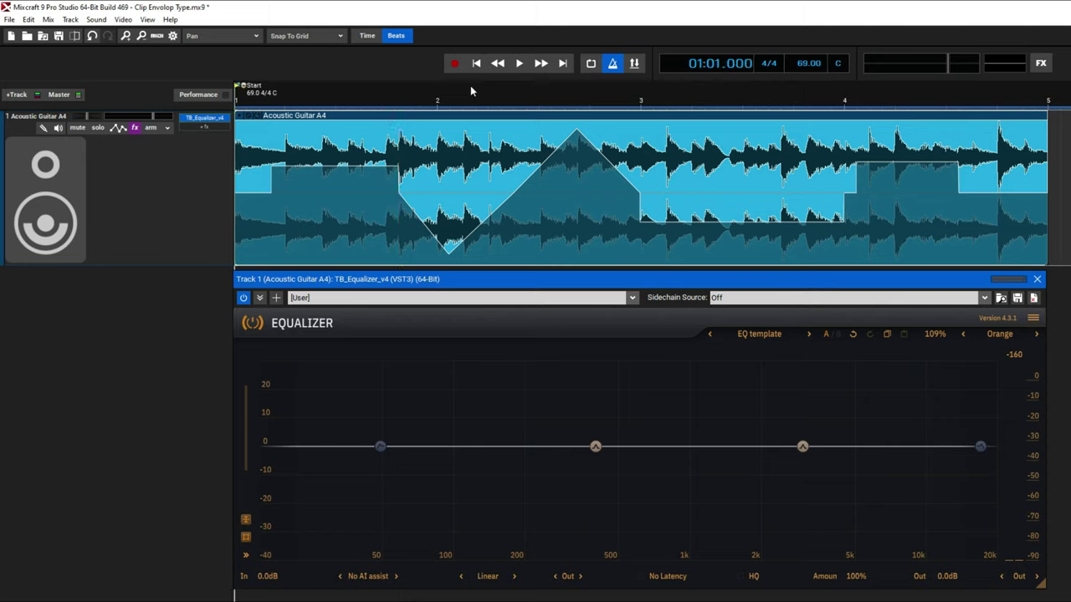
{"action": "key", "text": "space"}
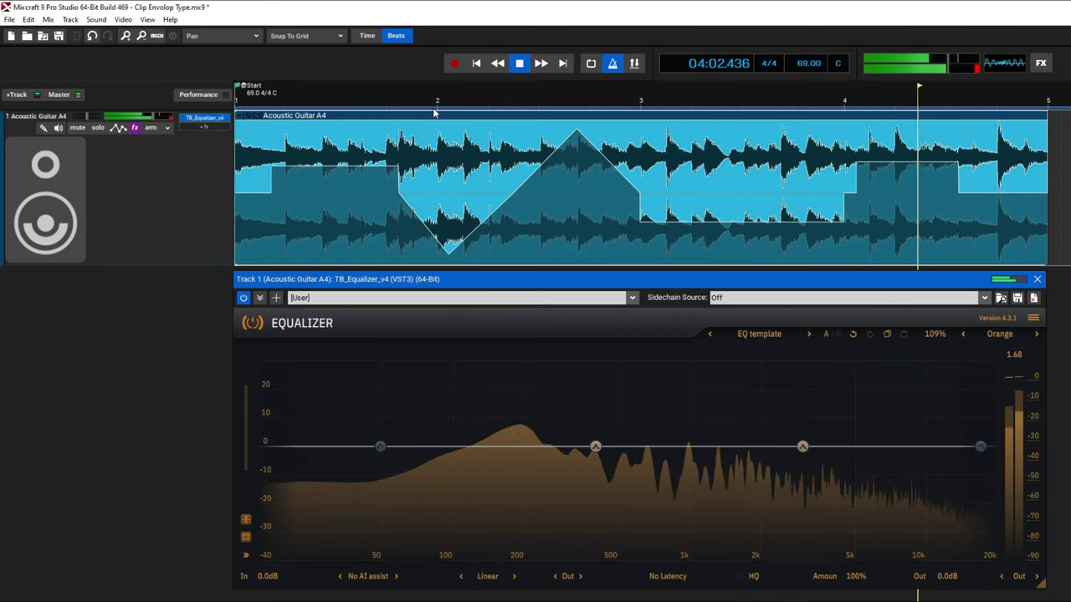
{"action": "left_click", "coordinate": [517, 64]}
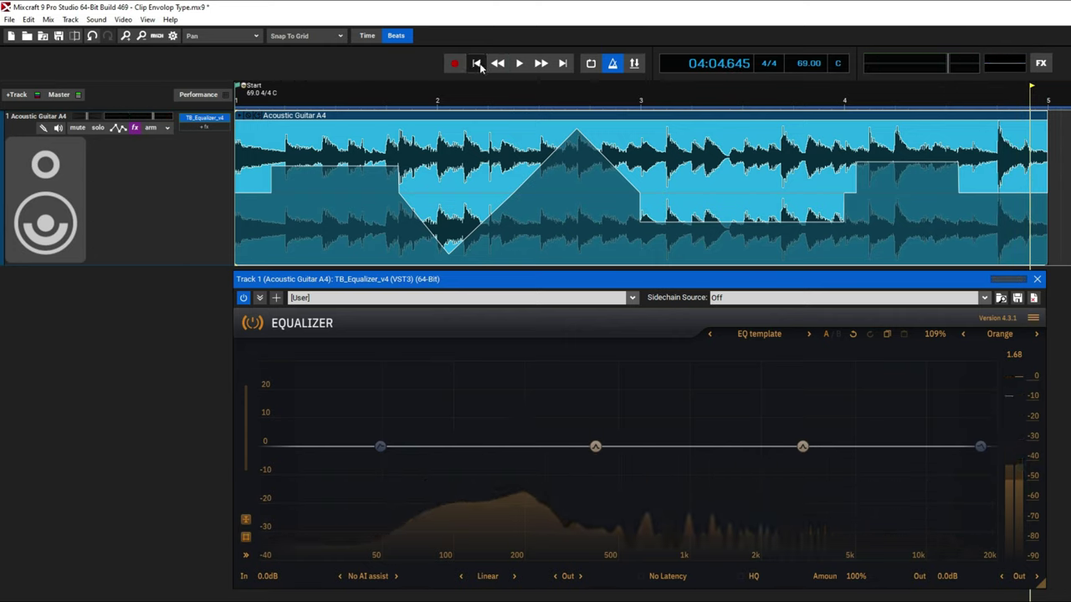
{"action": "left_click", "coordinate": [476, 63]}
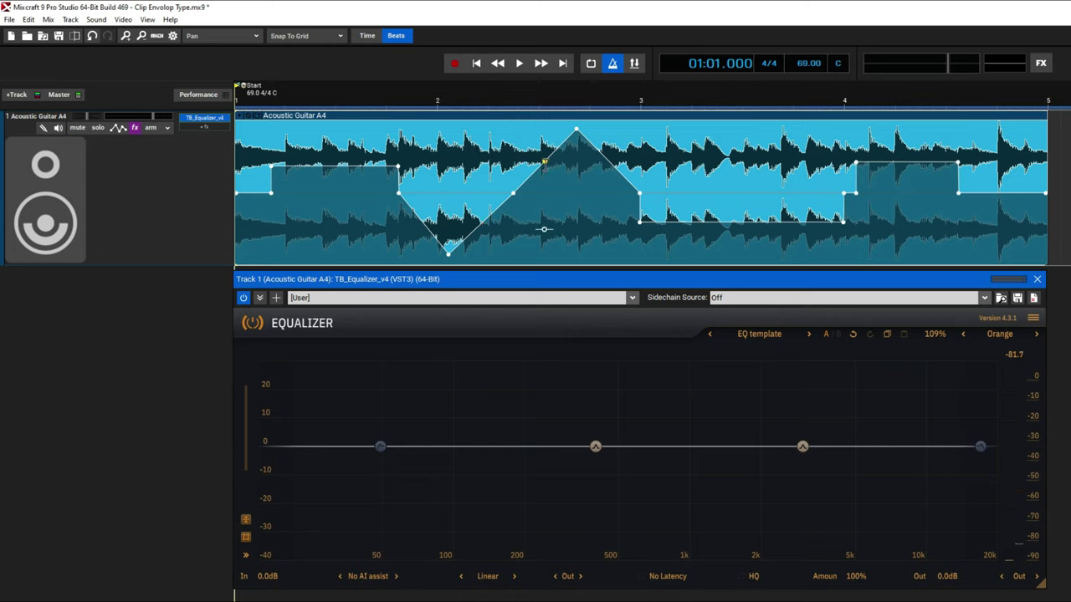
Curve the three pan envelope lines between the low point at 02:01.250 and the start of bar 3.
{"action": "left_click_drag", "start_coordinate": [545, 162], "coordinate": [557, 187]}
{"action": "left_click_drag", "start_coordinate": [480, 157], "coordinate": [473, 137]}
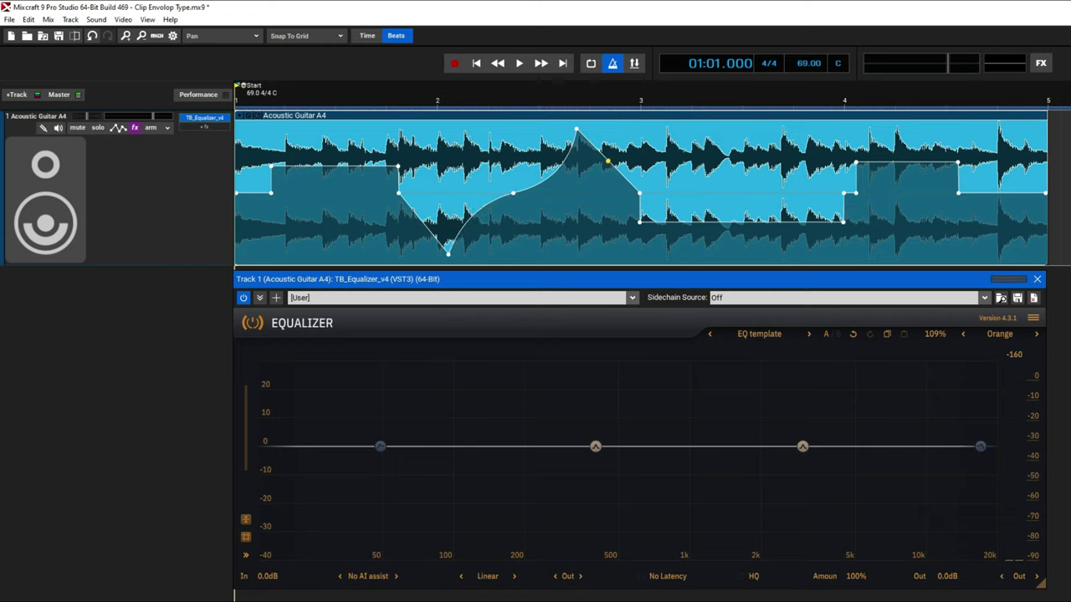
{"action": "left_click_drag", "start_coordinate": [608, 161], "coordinate": [544, 228]}
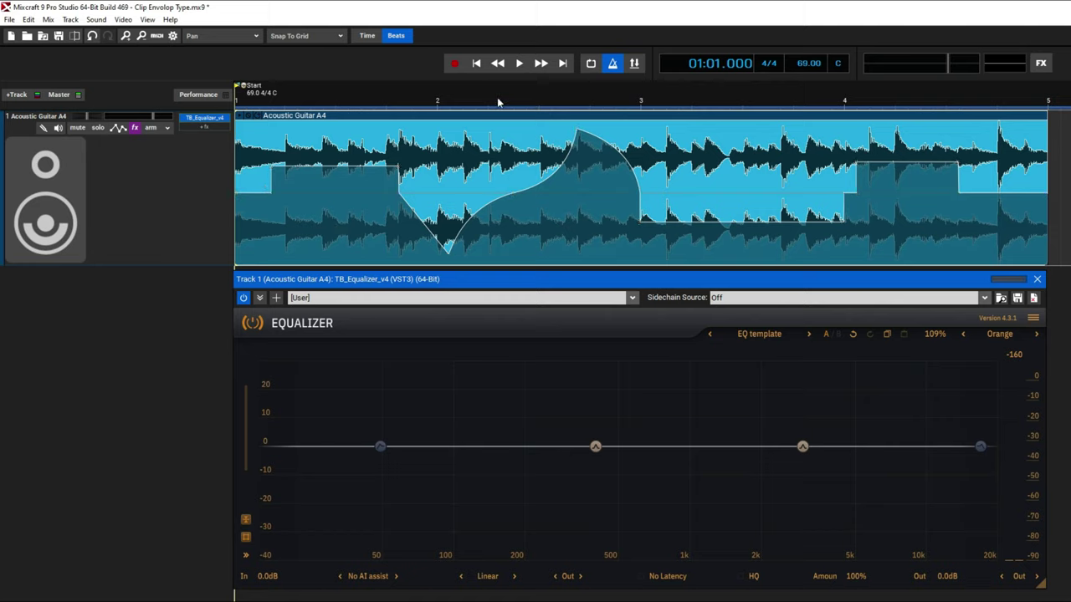
Undo all the pan envelope edits on the acoustic guitar clip.
{"action": "key", "text": "ctrl+z"}
{"action": "key", "text": "ctrl+z"}
{"action": "key", "text": "ctrl+z"}
{"action": "key", "text": "ctrl+z"}
{"action": "key", "text": "ctrl+z"}
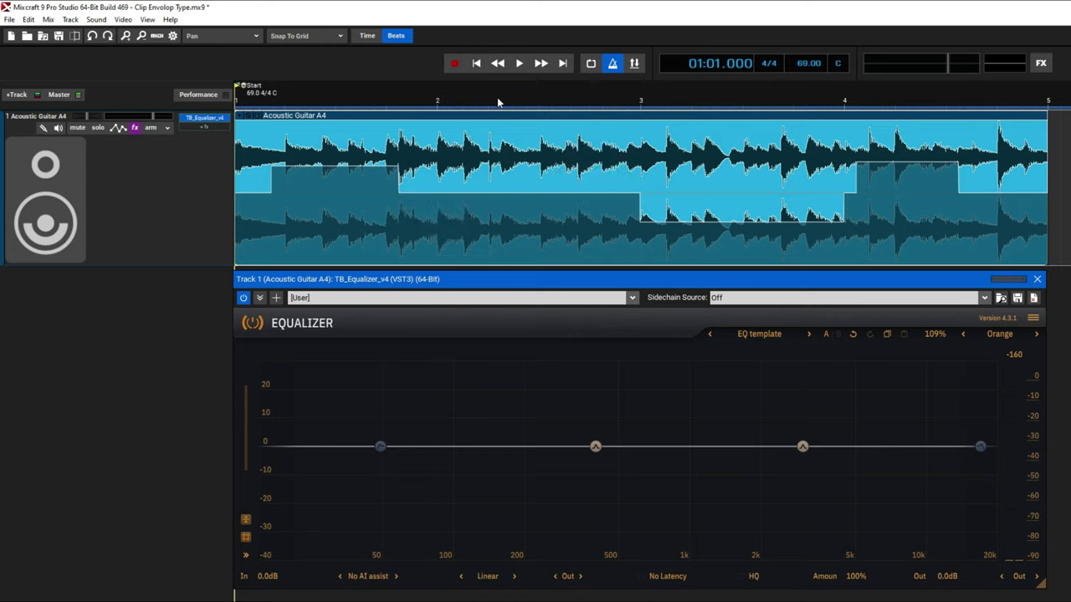
{"action": "key", "text": "ctrl+z"}
{"action": "key", "text": "ctrl+z"}
{"action": "key", "text": "ctrl+z"}
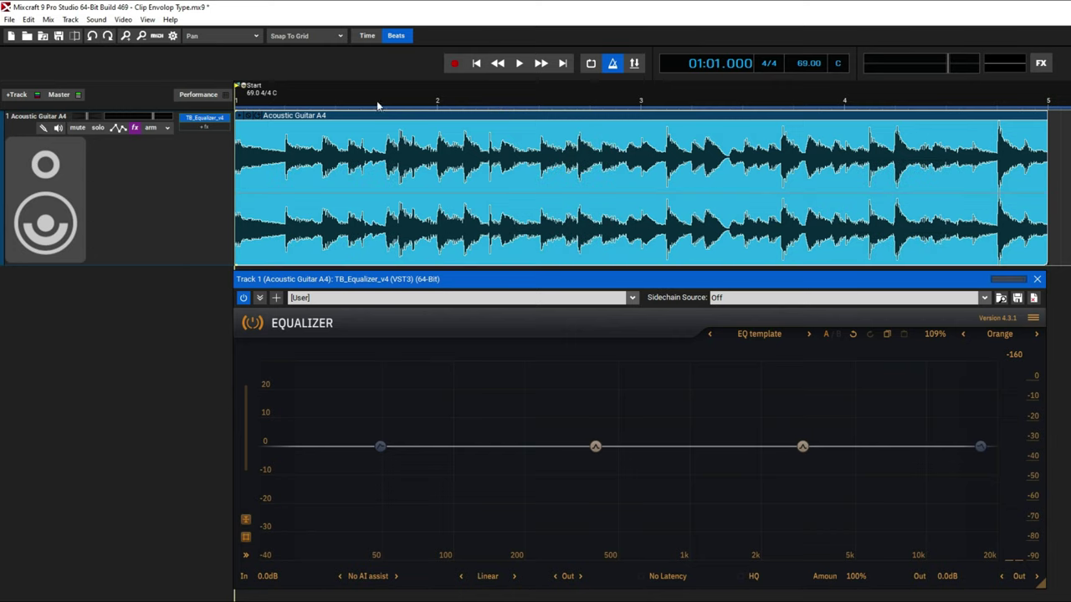